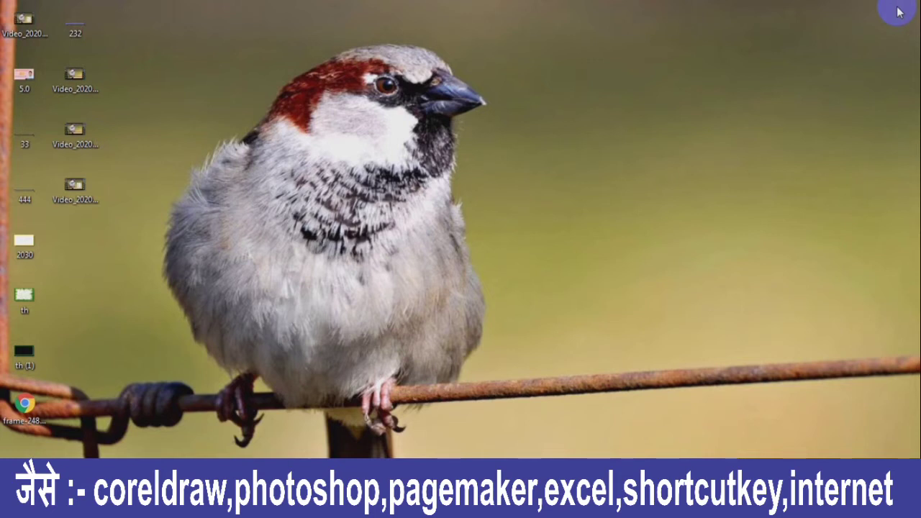
Launch Tally.ERP 9 in Educational Mode and shut the company that is loaded
key("super")
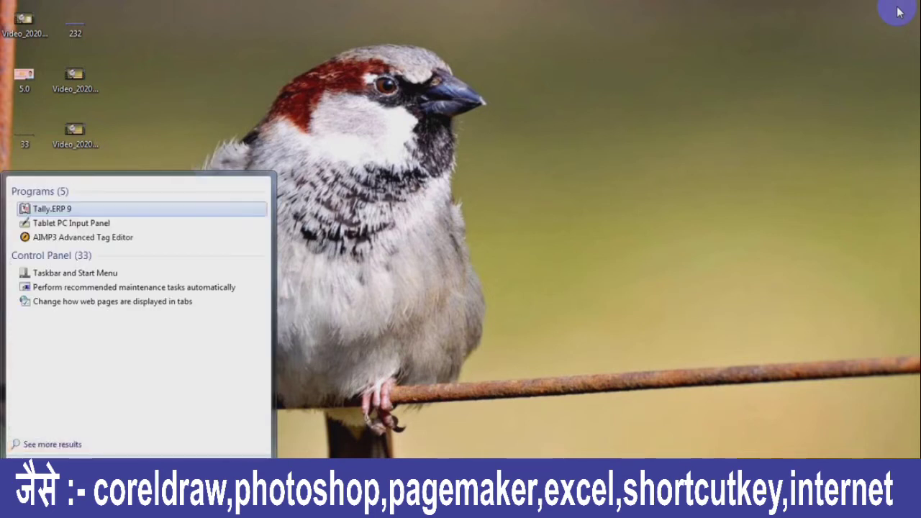
key("Return")
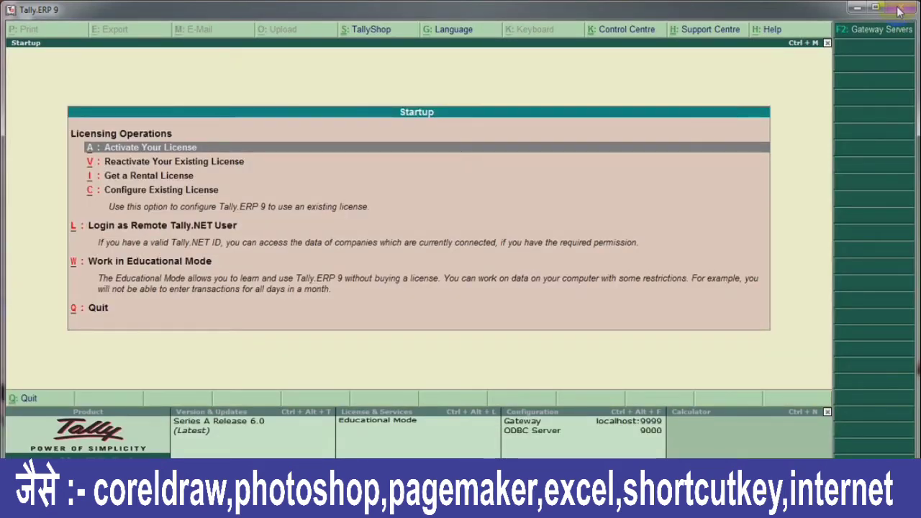
key("w")
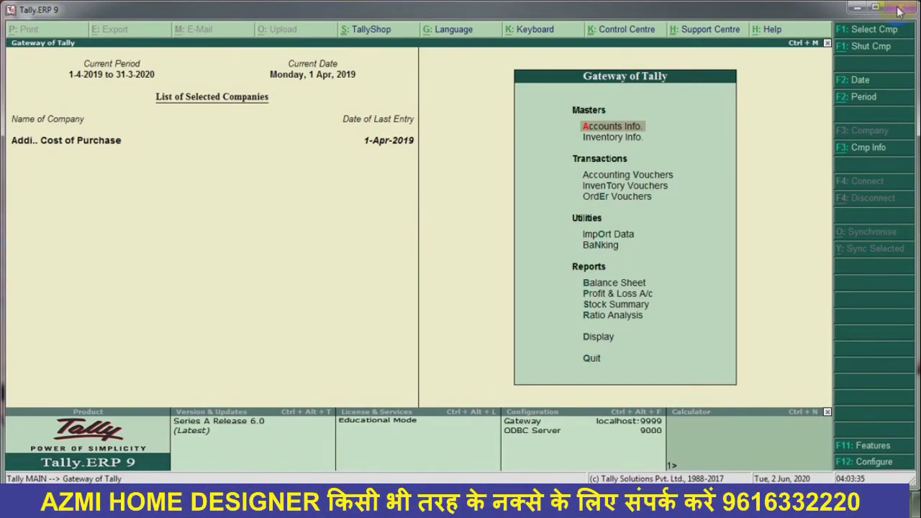
key("alt+F1")
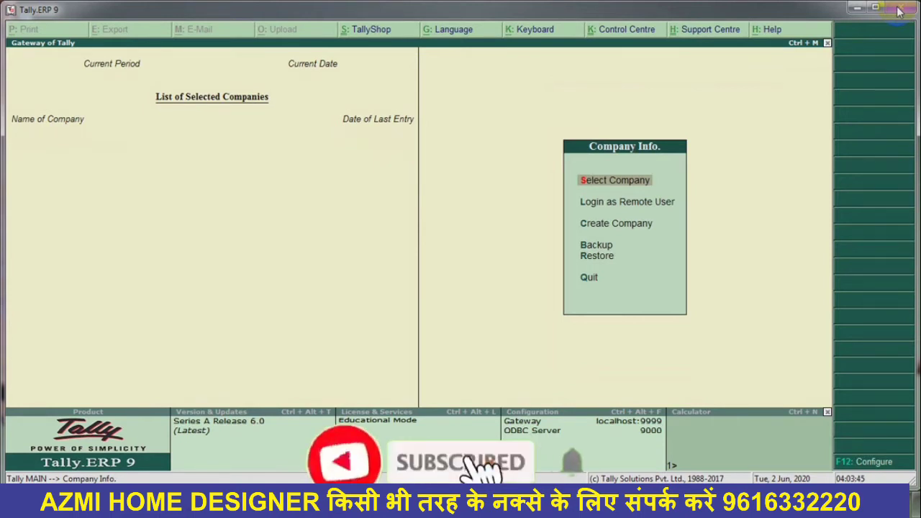
Start creating a company and name it "Purchase Order & Sales Order"
key("Down")
key("Down")
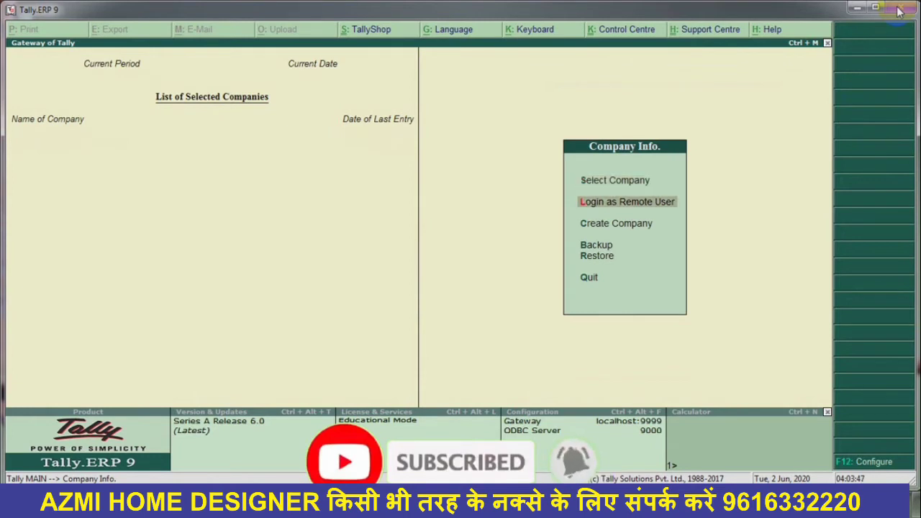
key("Return")
type("P")
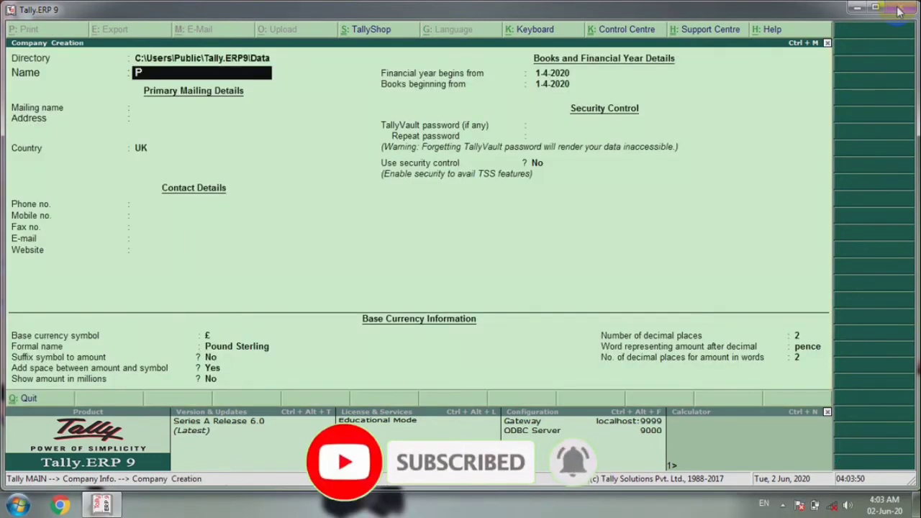
type("urchase")
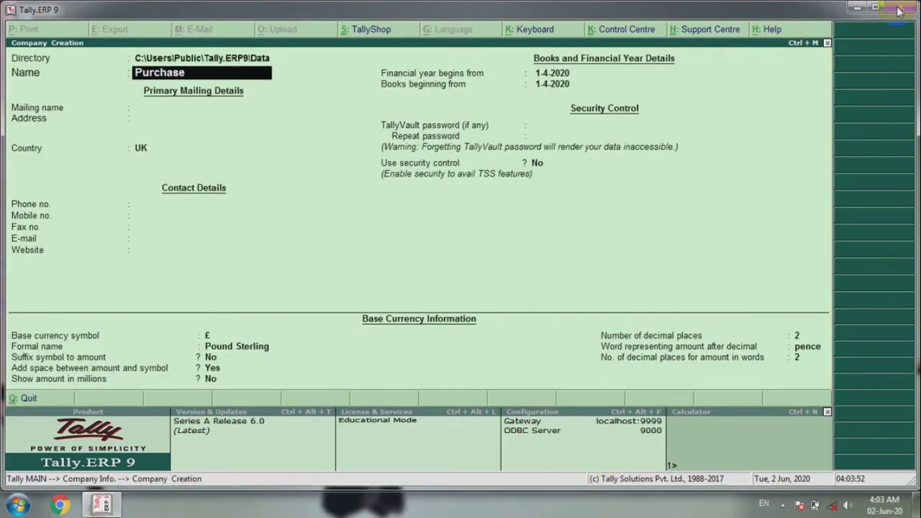
type(" Order")
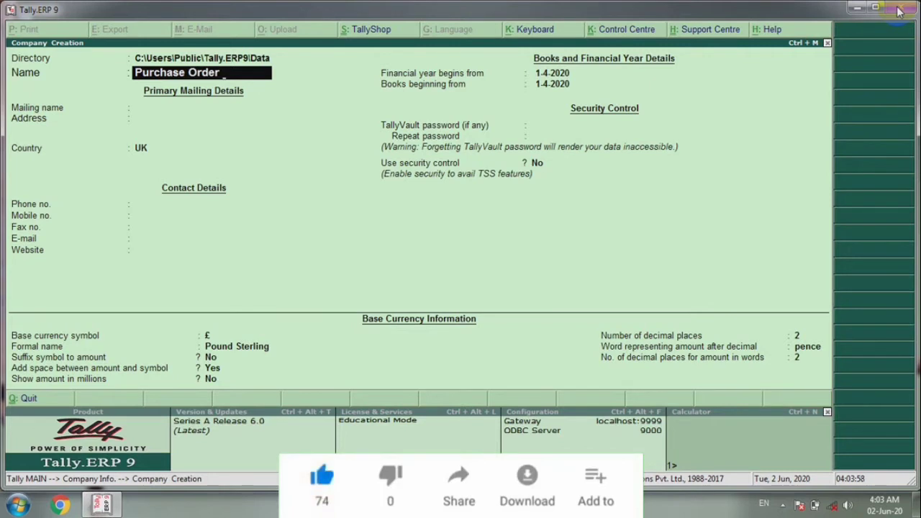
type("& Sales o")
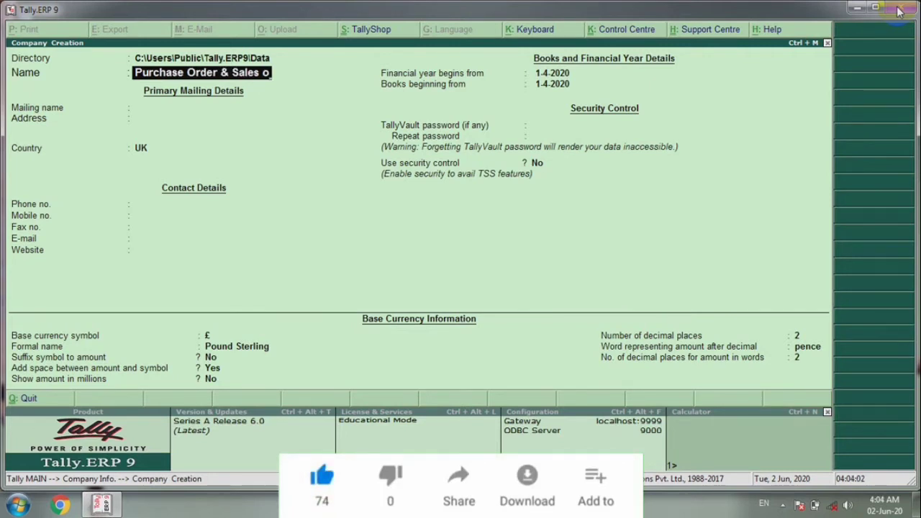
type("der")
key("BackSpace")
key("BackSpace")
key("BackSpace")
type("rder")
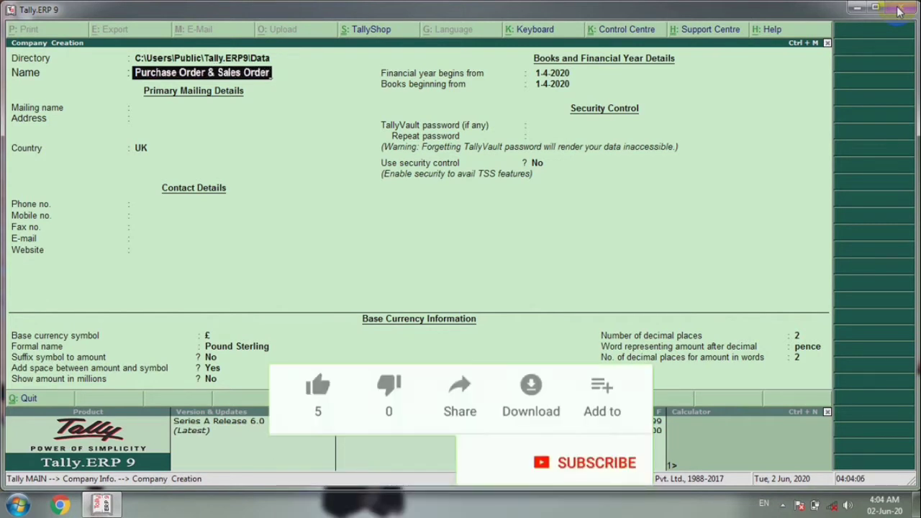
Set the new company's country to India and save the company with the remaining default details
key("Return")
key("Return")
key("Return")
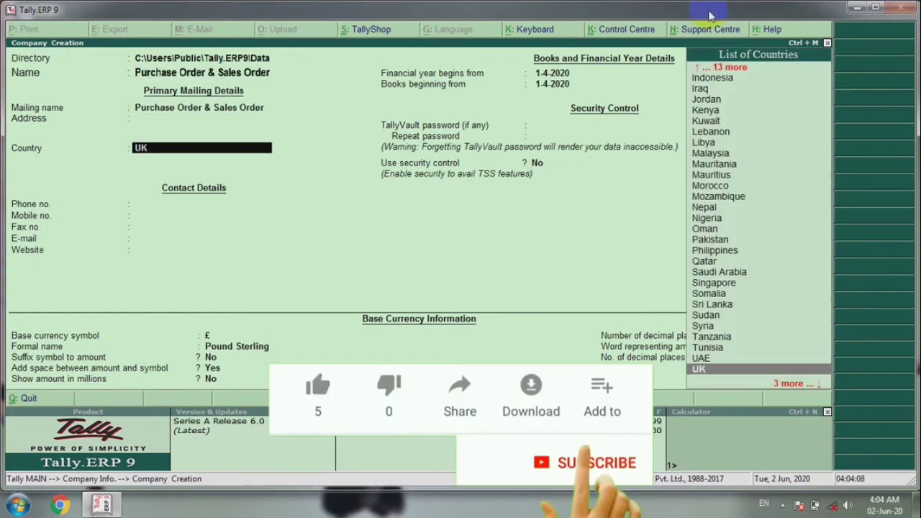
type("in")
key("Return")
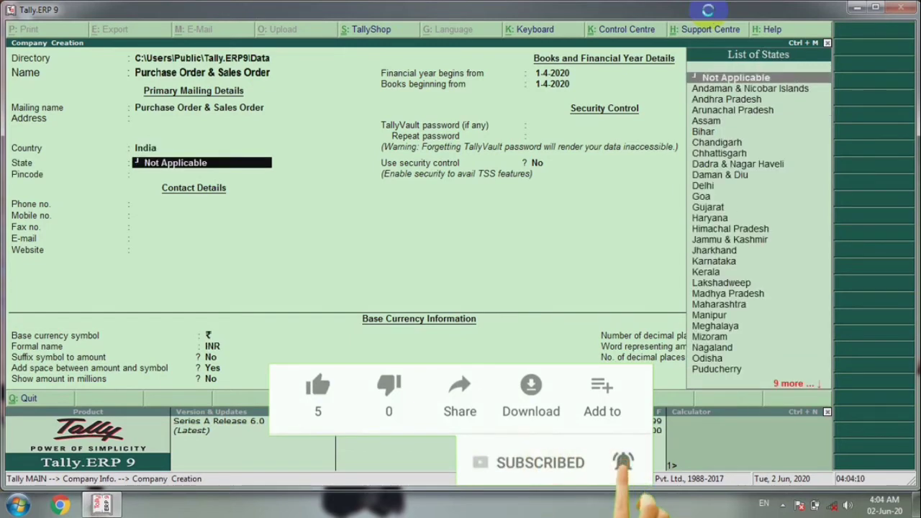
key("ctrl+a")
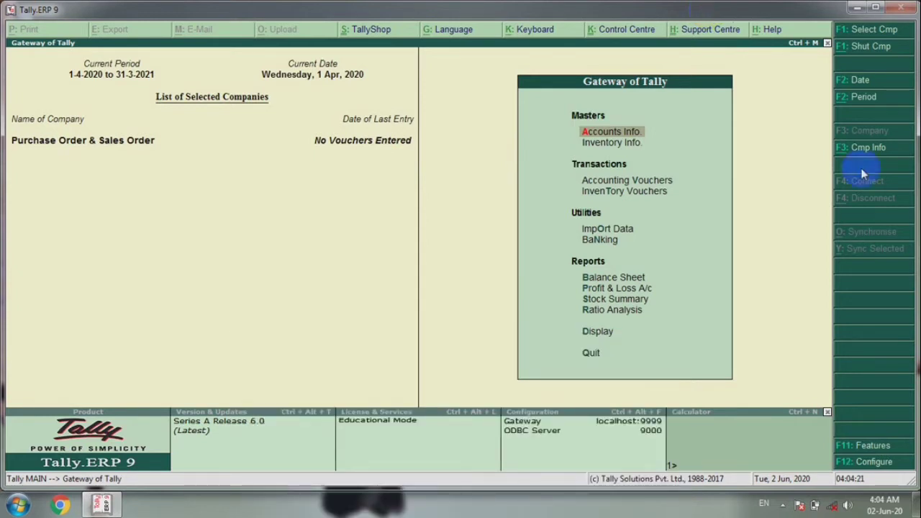
Open the company features and view the accounting feature settings
left_click(873, 446)
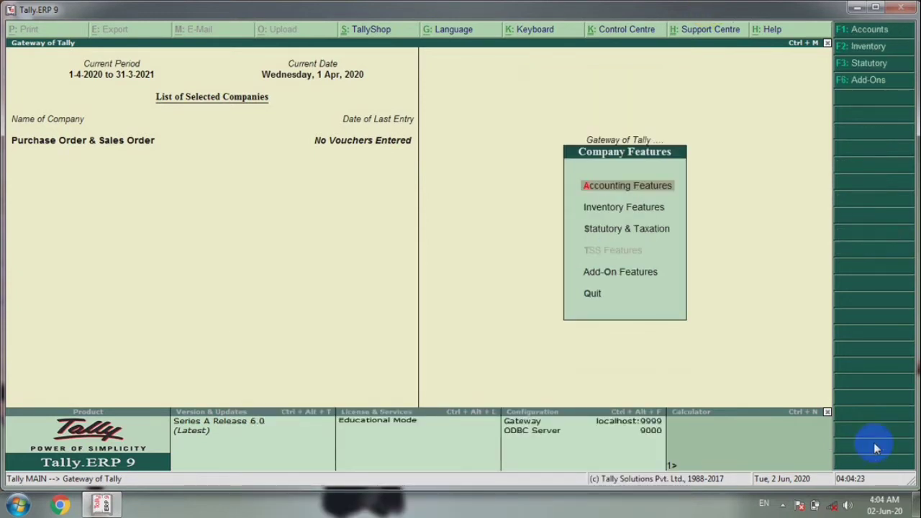
key("Return")
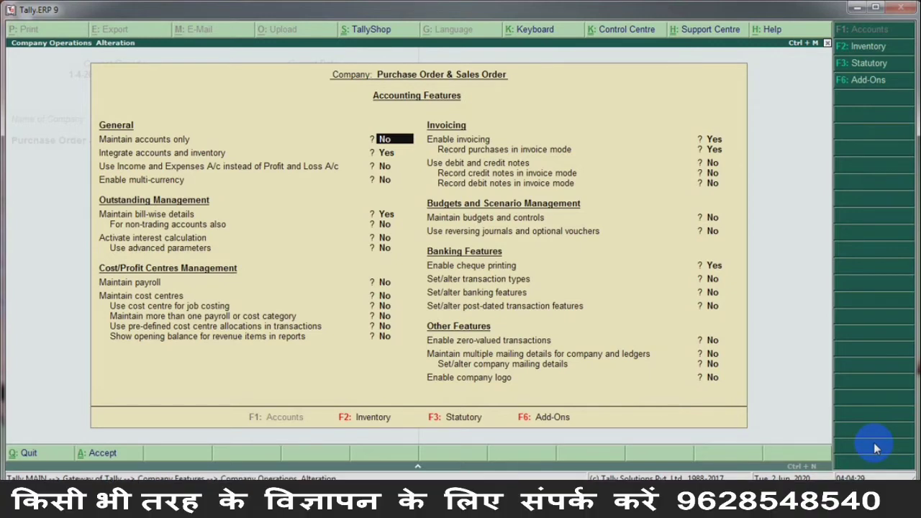
key("Escape")
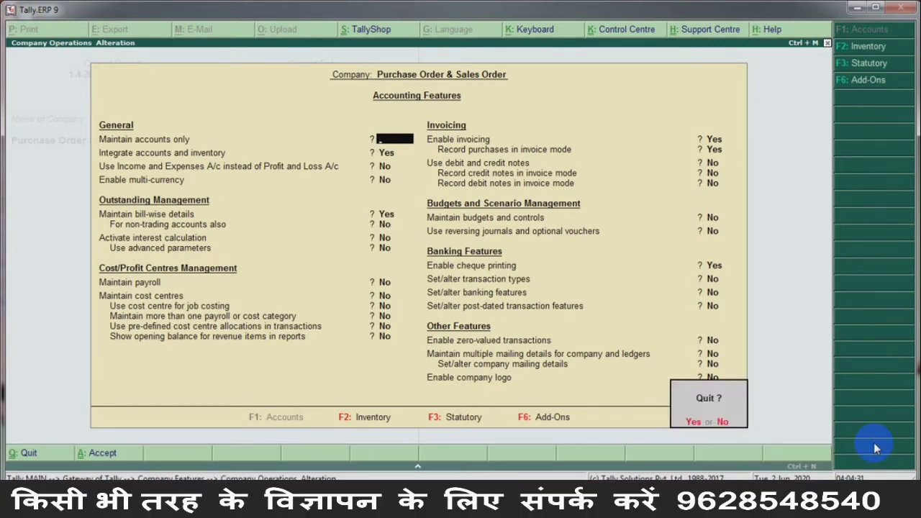
key("y")
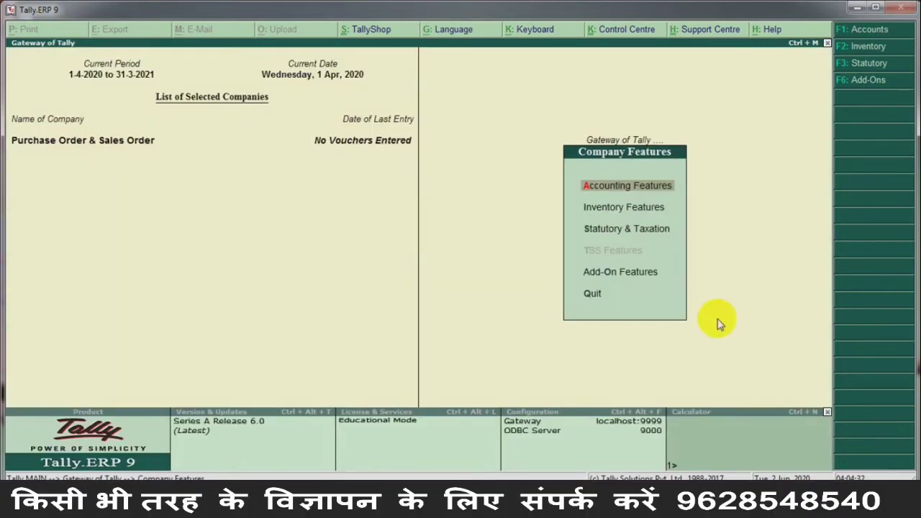
Enable purchase order processing and sales order processing in the inventory features, and save the settings
left_click(639, 210)
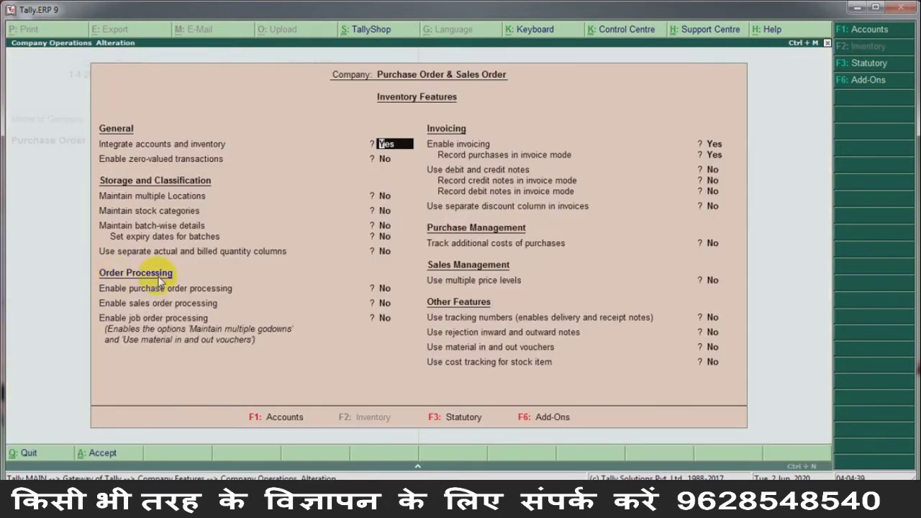
key("Return")
key("Return")
key("Return")
key("Return")
key("Return")
key("Return")
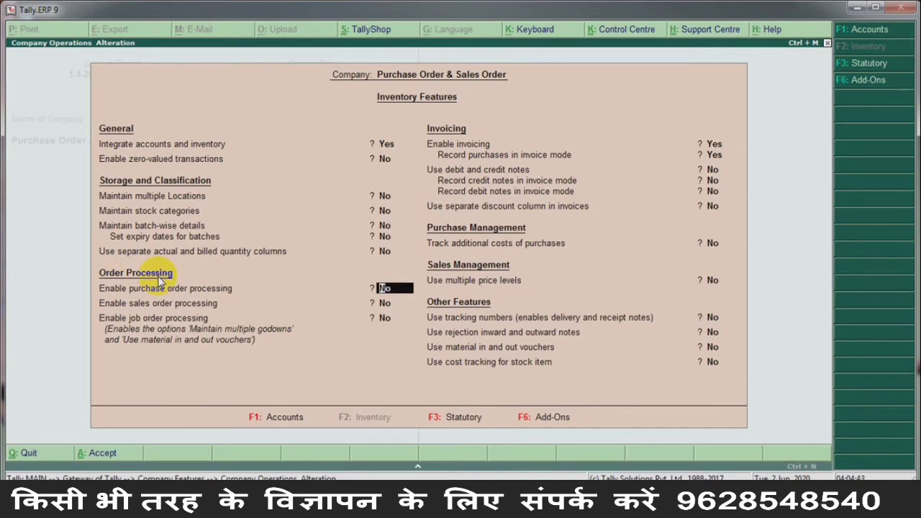
type("y")
key("Return")
type("y")
key("Return")
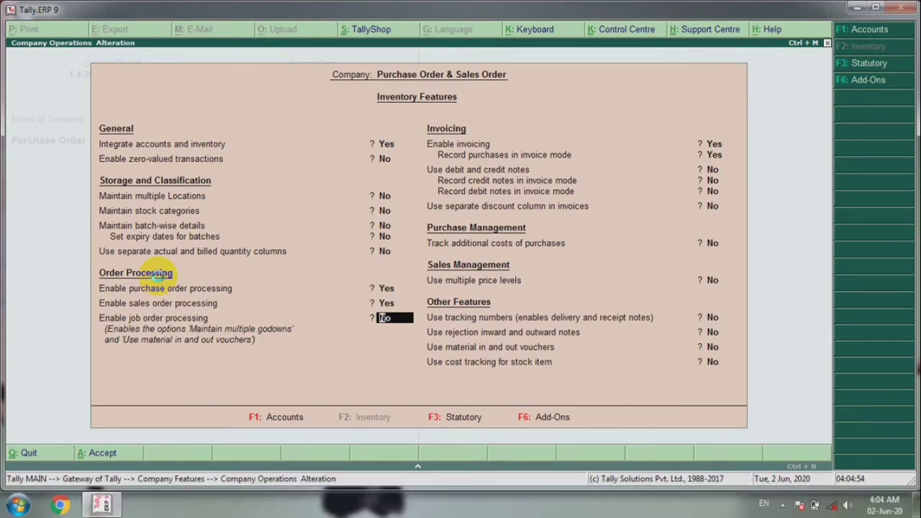
key("ctrl+a")
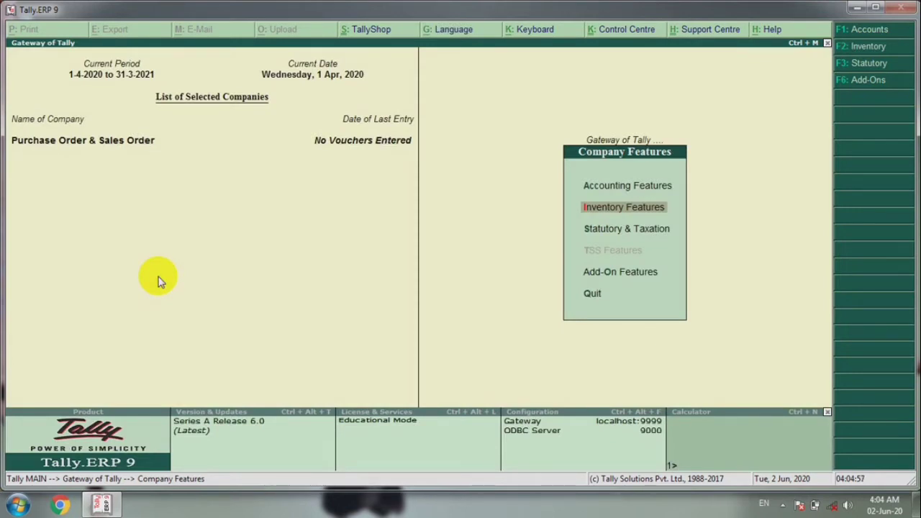
key("Escape")
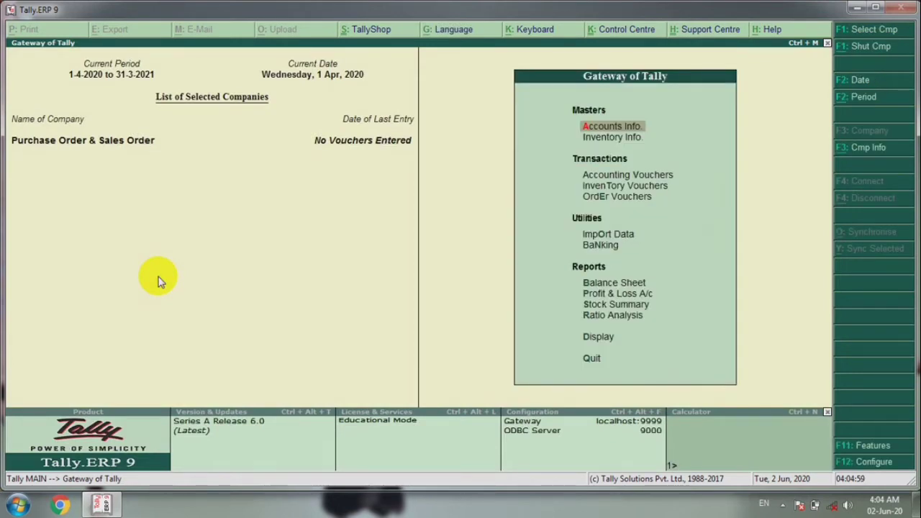
Create a single ledger named "Purchase" under Purchase Accounts
key("Return")
key("Down")
key("Return")
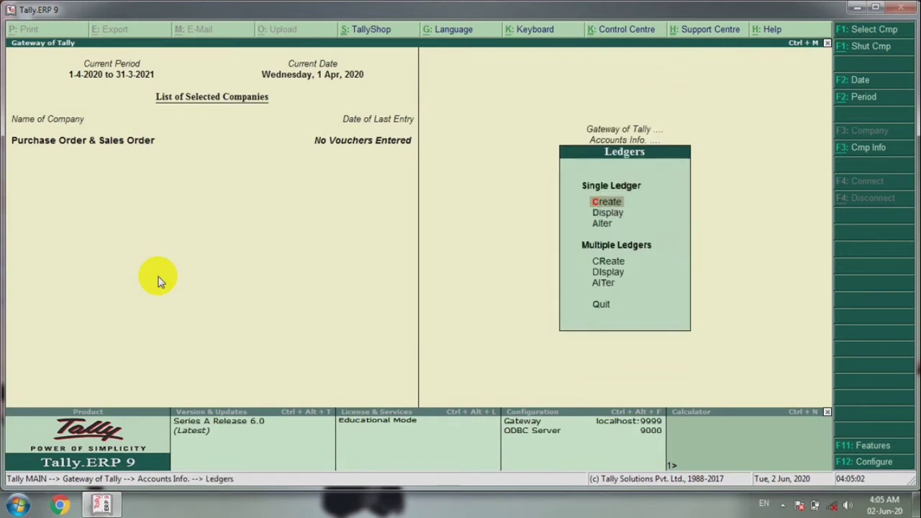
key("Return")
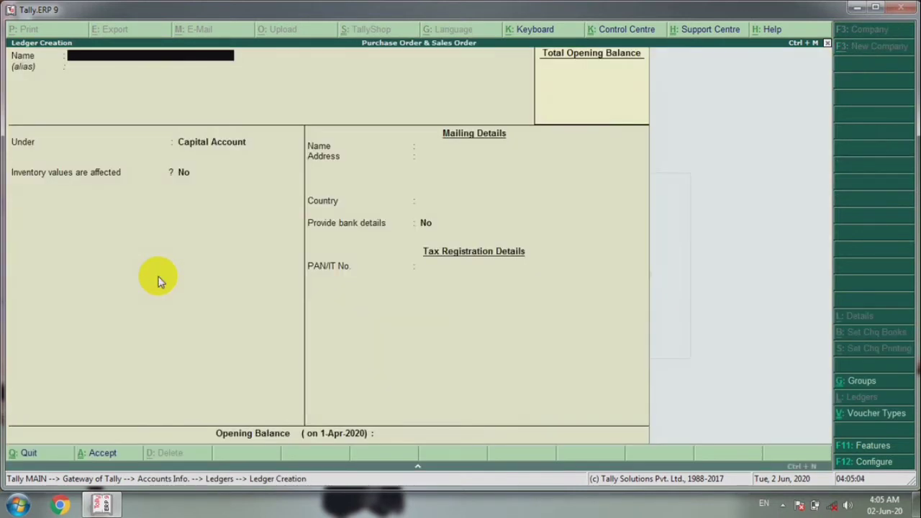
type("Purchase")
key("Return")
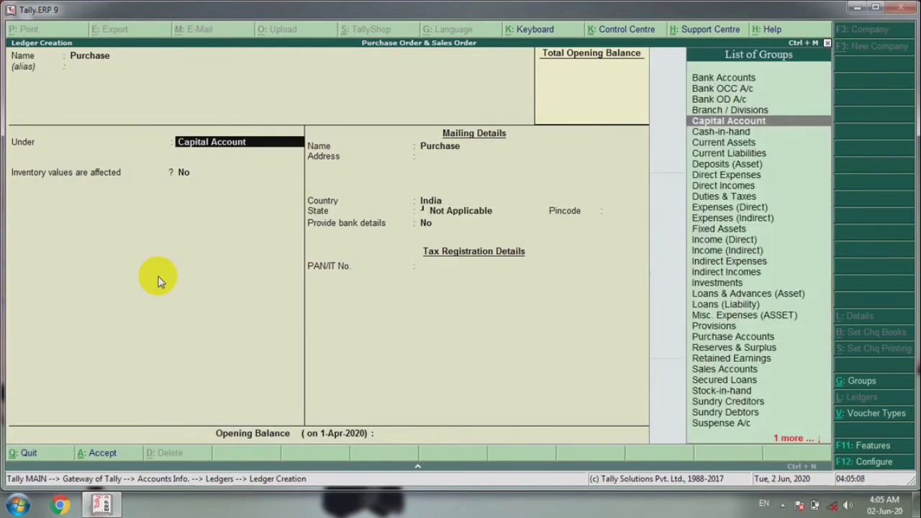
type("Pu")
key("Return")
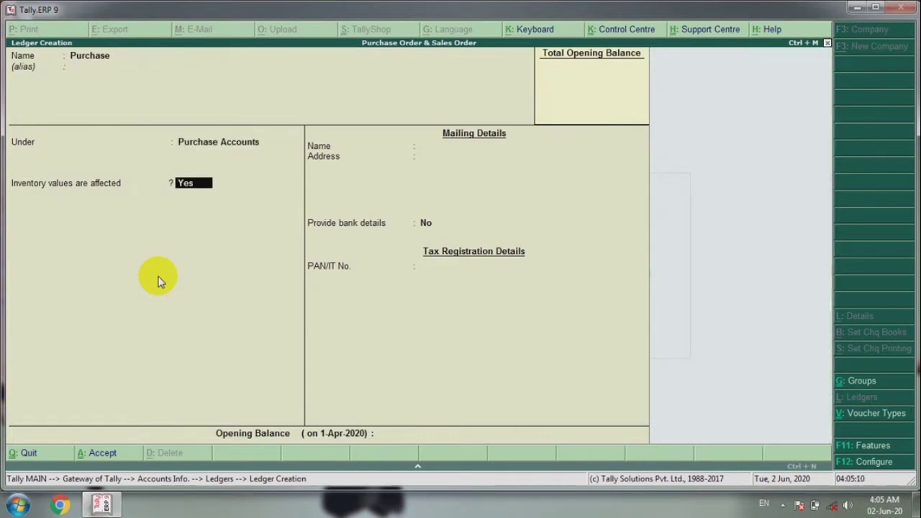
key("Return")
key("Return")
Create a ledger named "Sales" under Sales Accounts
type("Sales")
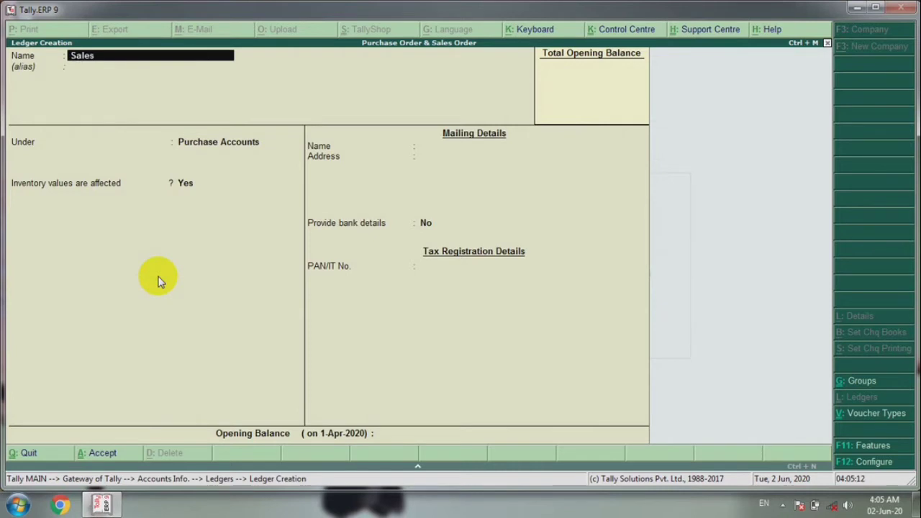
key("Return")
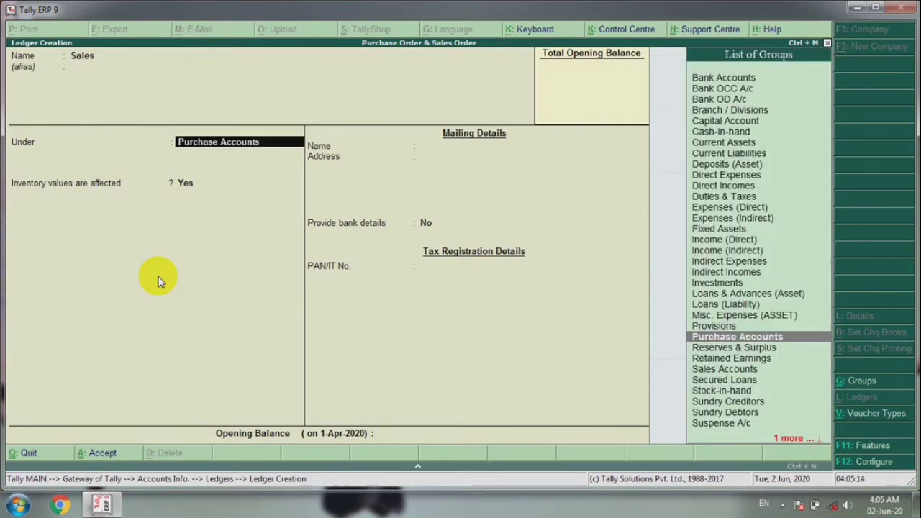
type("Sa")
key("Return")
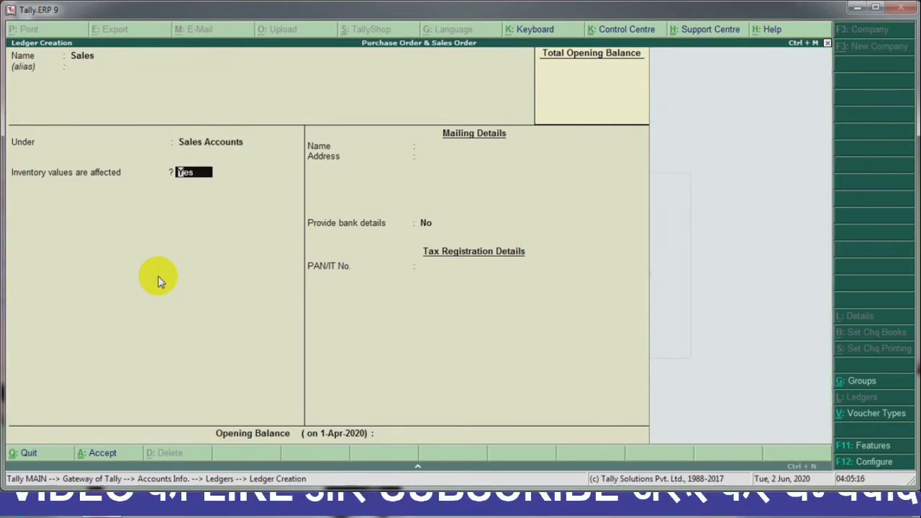
key("Return")
key("Return")
Create a supplier ledger with the creditor's name and the suffix "Sc" under Sundry Creditors
type("Ram Sc")
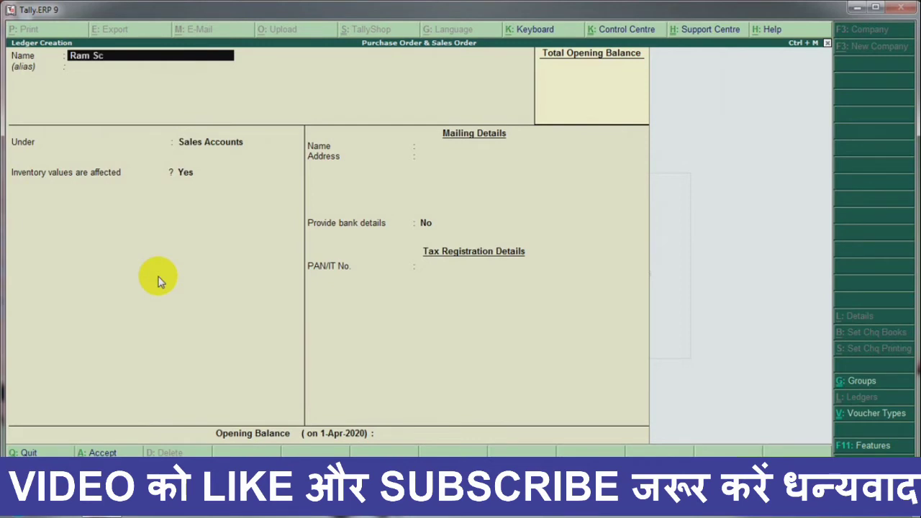
key("Return")
type("Sun")
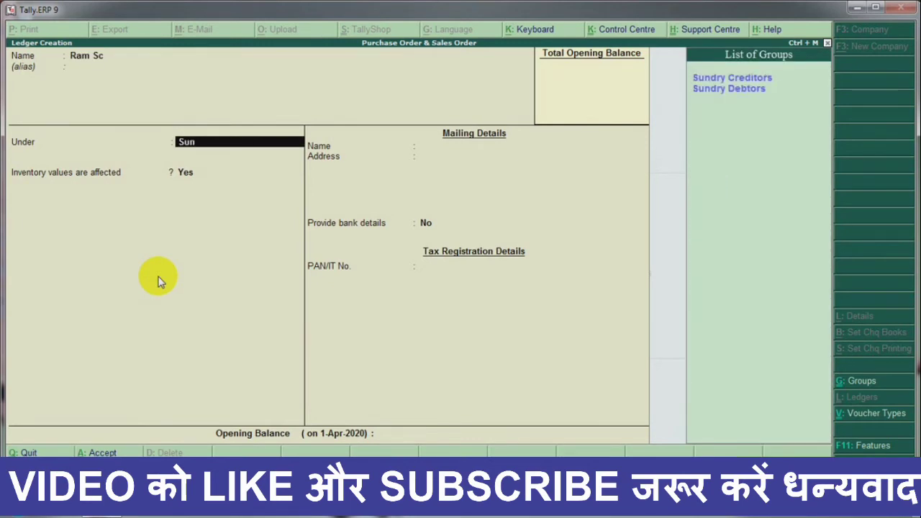
key("Return")
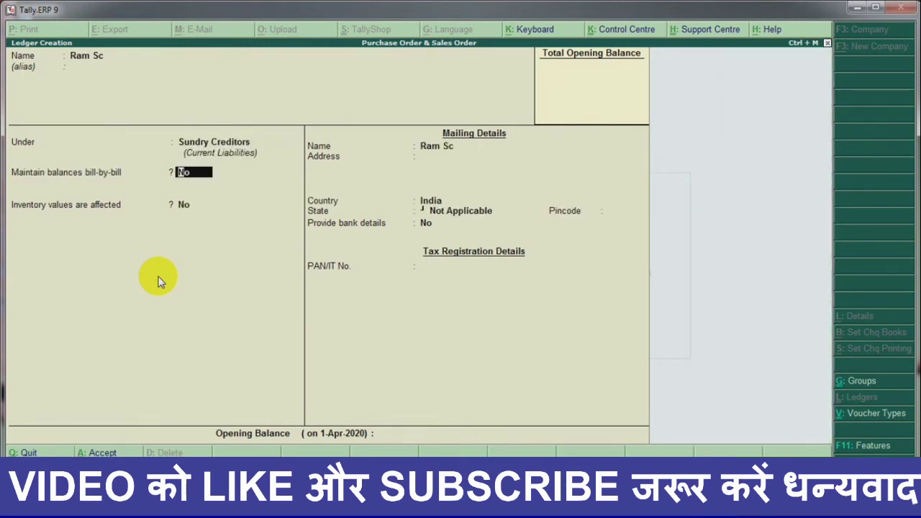
key("ctrl+a")
Create a customer ledger with the debtor's name and the suffix "Sd" under Sundry Debtors
type("Dine Sh")
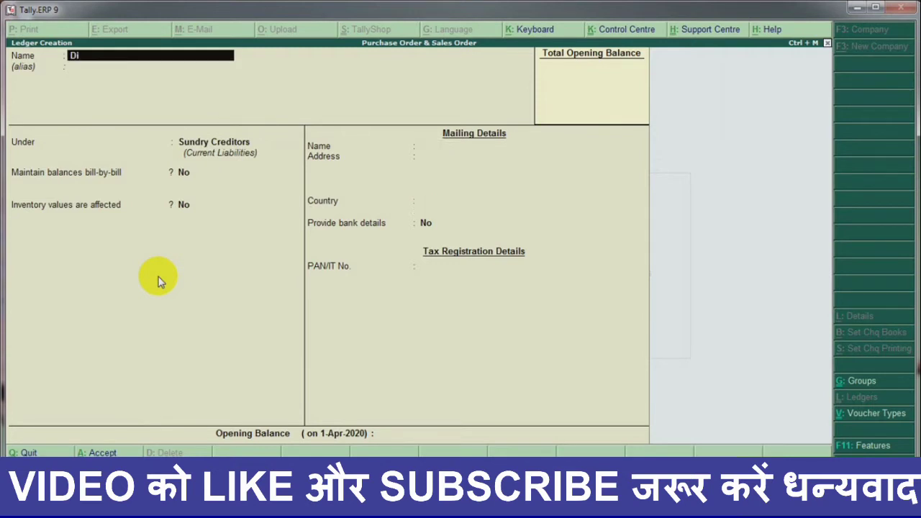
key("BackSpace")
key("BackSpace")
key("BackSpace")
type("sh Sd")
key("Return")
key("Return")
type("Sun")
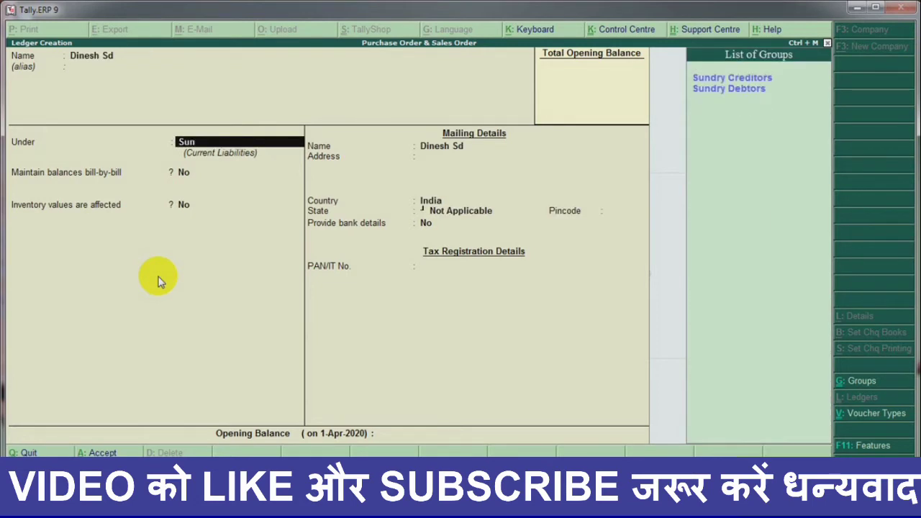
key("Down")
key("Return")
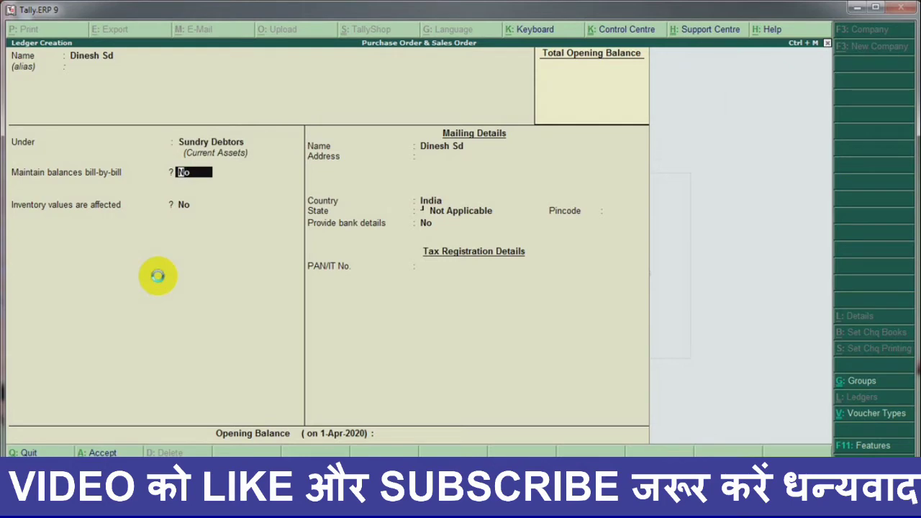
key("ctrl+a")
Create a ledger named "Capital" under Capital Account, and return to the Gateway of Tally
type("Capital")
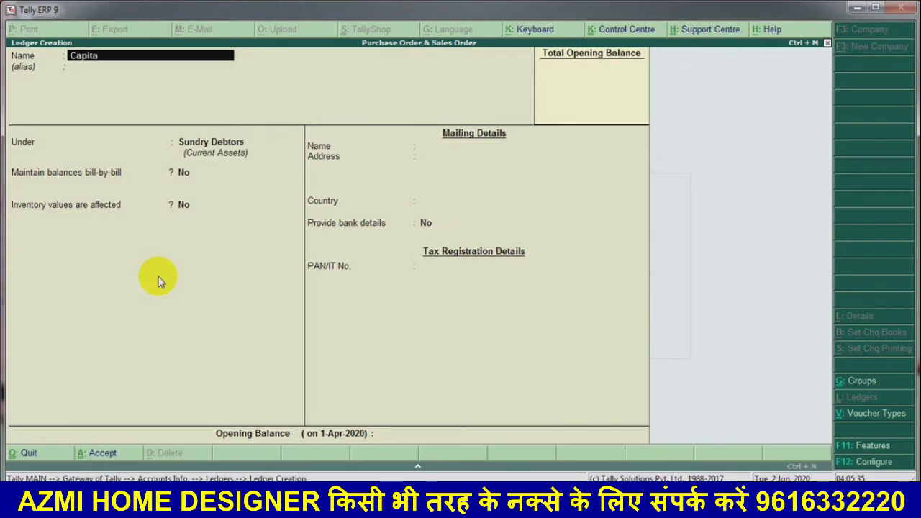
key("Return")
key("Return")
type("Ca")
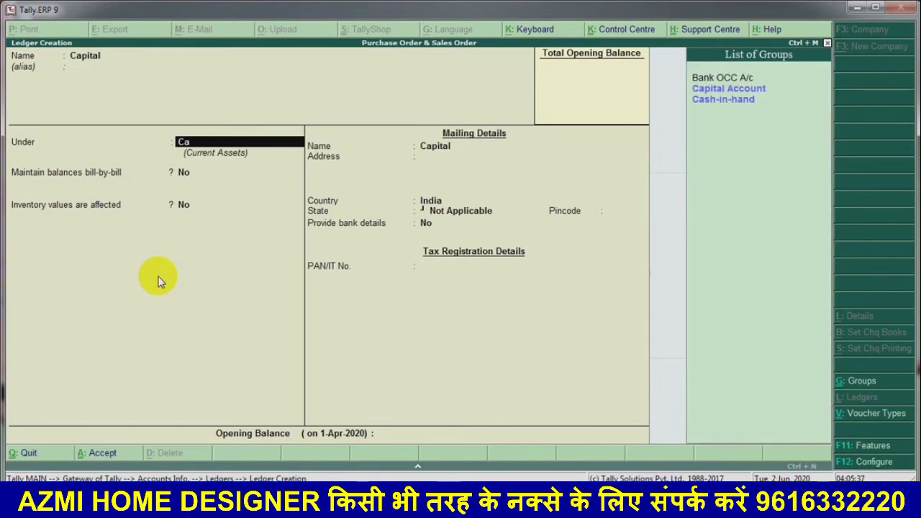
key("Down")
key("Return")
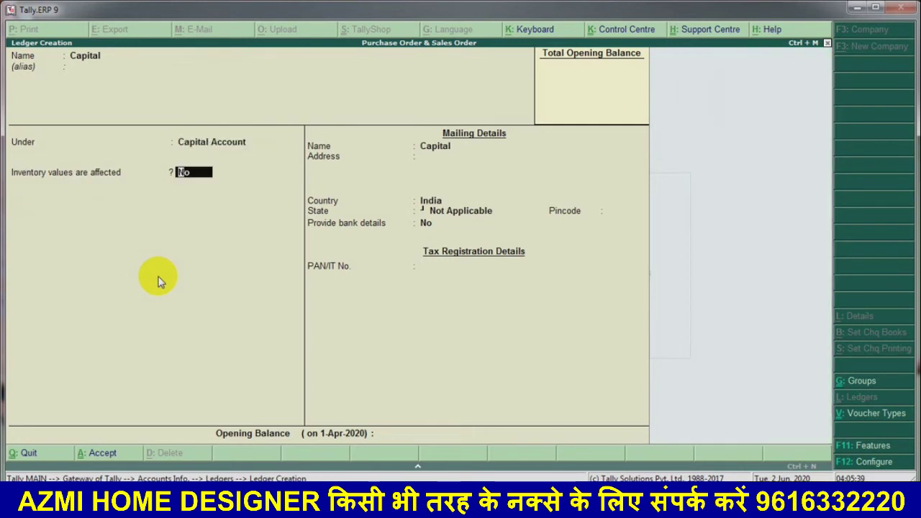
key("ctrl+a")
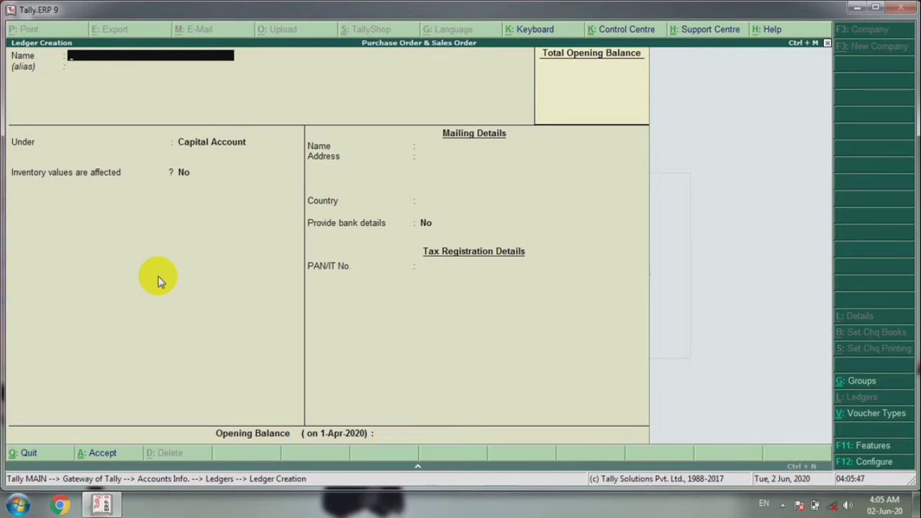
key("Escape")
key("Return")
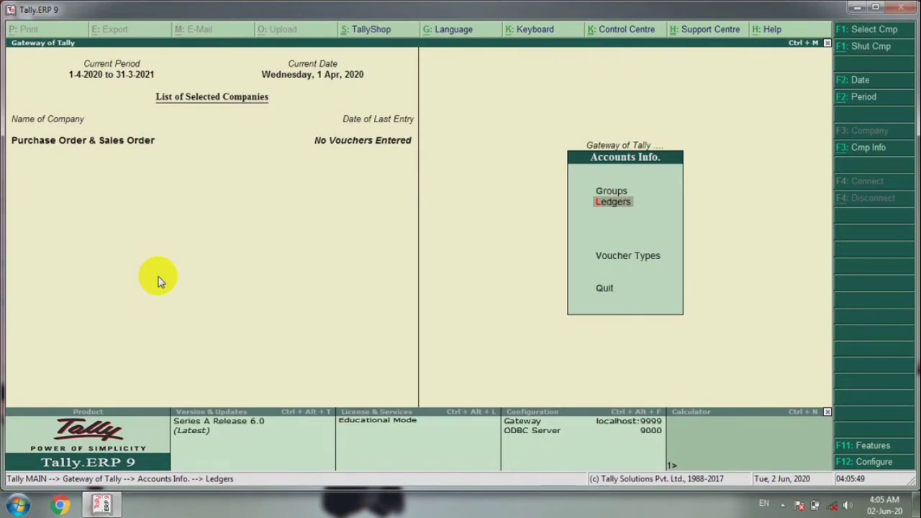
key("Escape")
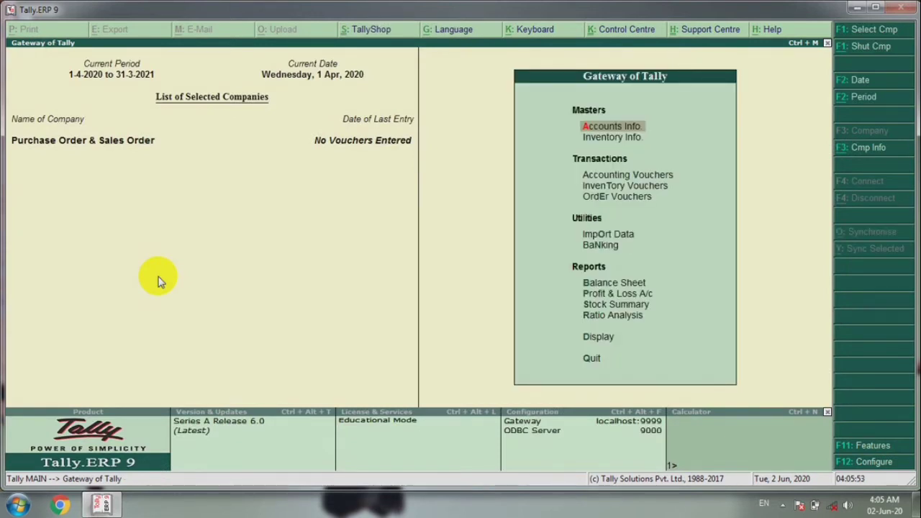
Create two simple units of measure in the inventory masters with the symbols "pcs" and "kgs"
key("Down")
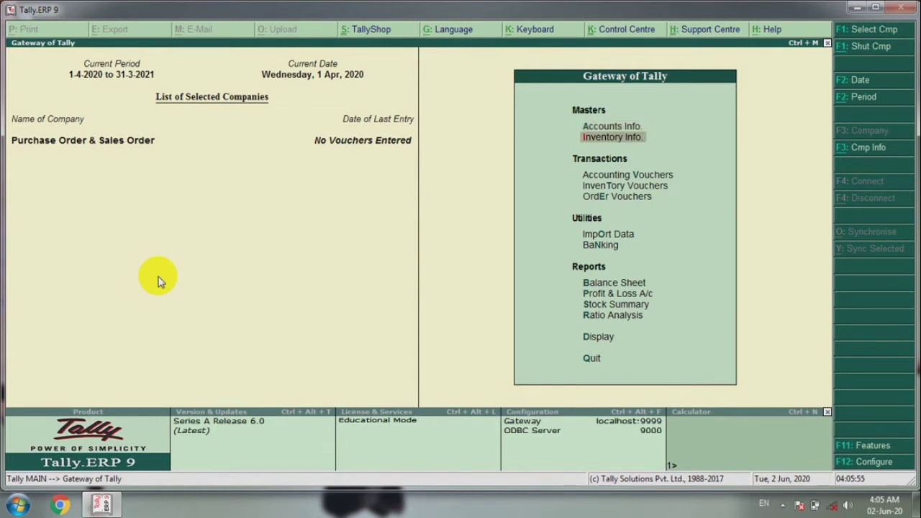
key("Return")
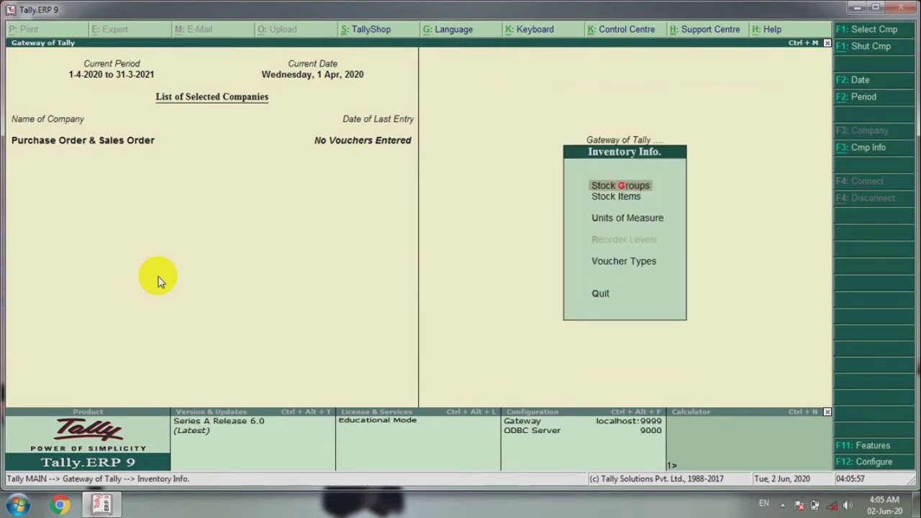
key("Down")
key("Down")
key("Return")
key("Return")
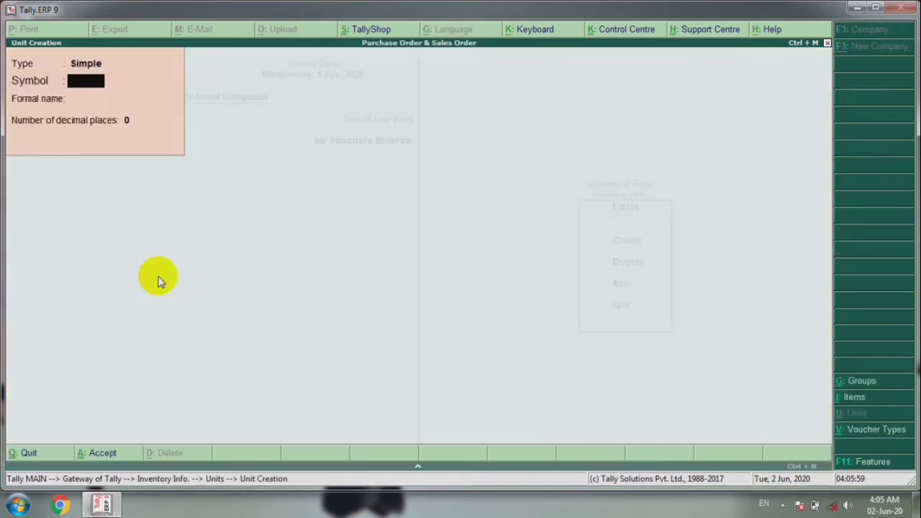
type("pcs")
key("BackSpace")
key("BackSpace")
key("BackSpace")
type("kgs")
key("BackSpace")
key("BackSpace")
key("BackSpace")
Create a stock group named "Genral Store" under Primary
key("alt+g")
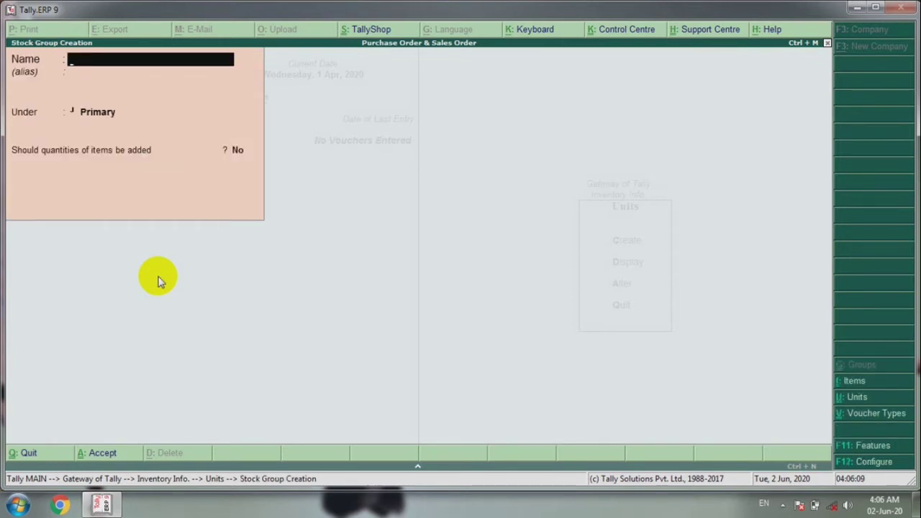
type("Genral Store")
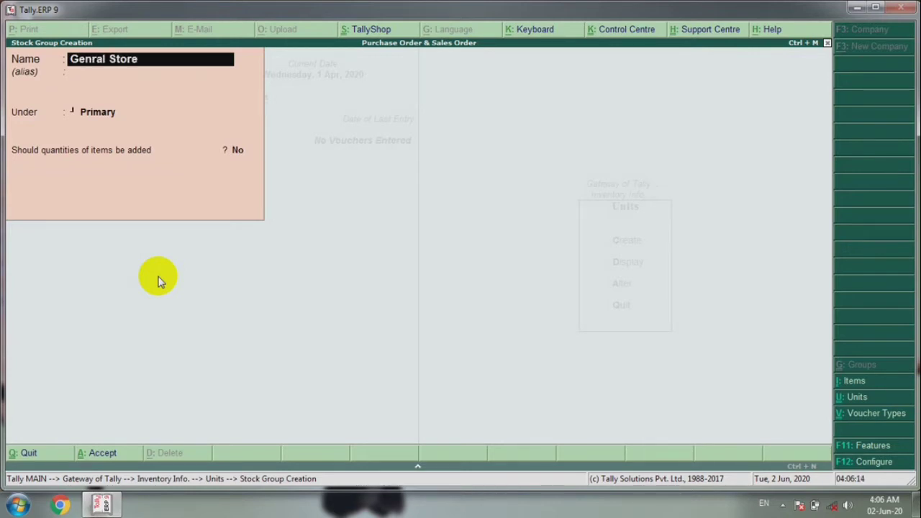
key("BackSpace")
key("BackSpace")
key("BackSpace")
key("BackSpace")
key("BackSpace")
key("BackSpace")
key("BackSpace")
key("BackSpace")
key("BackSpace")
key("BackSpace")
key("BackSpace")
key("BackSpace")
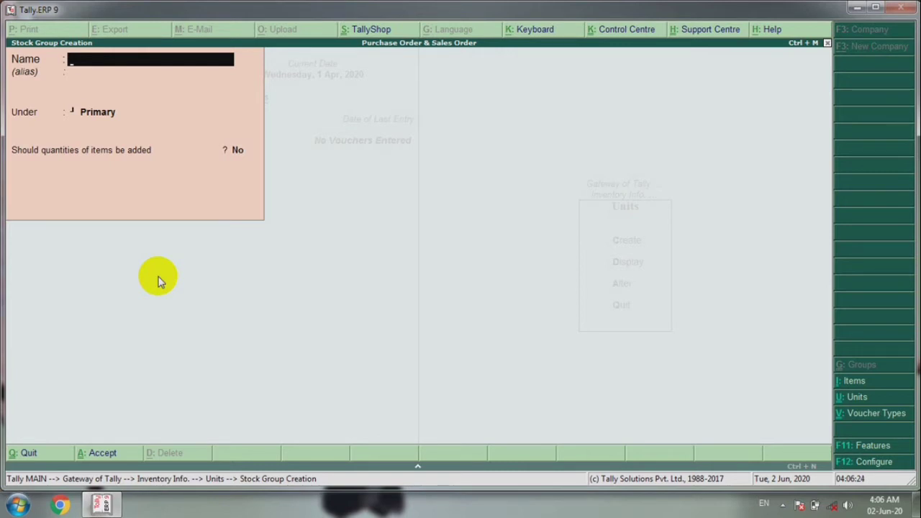
Create a stock item named "Lux" under the Genral Store group with pcs as its unit
key("ctrl+i")
type("Lux")
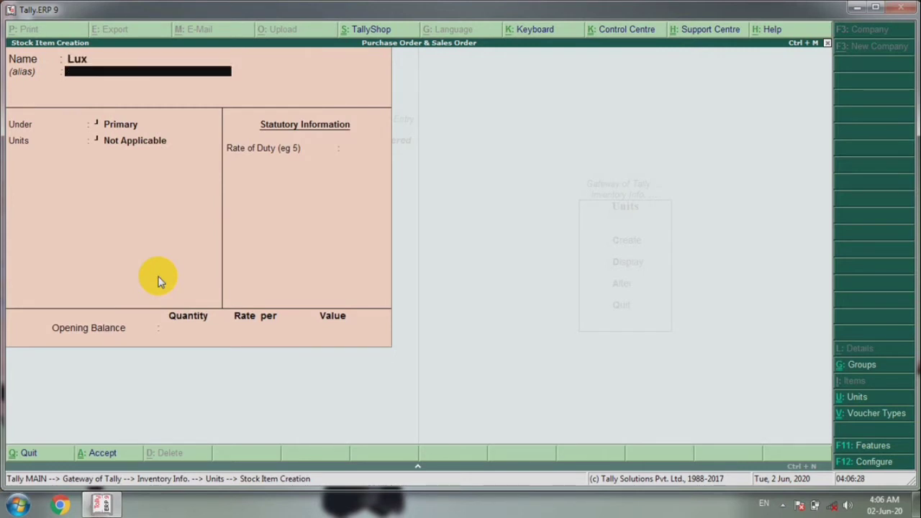
key("Return")
key("Down")
key("Return")
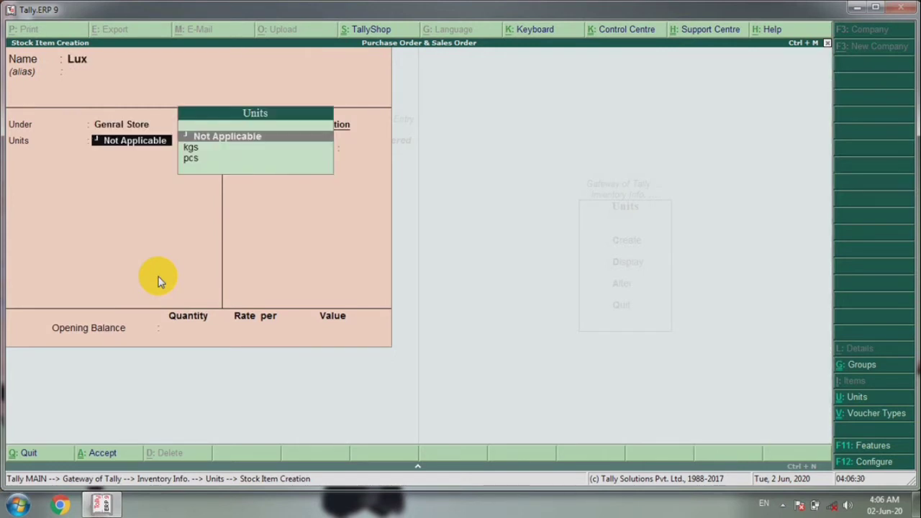
key("Down")
key("Down")
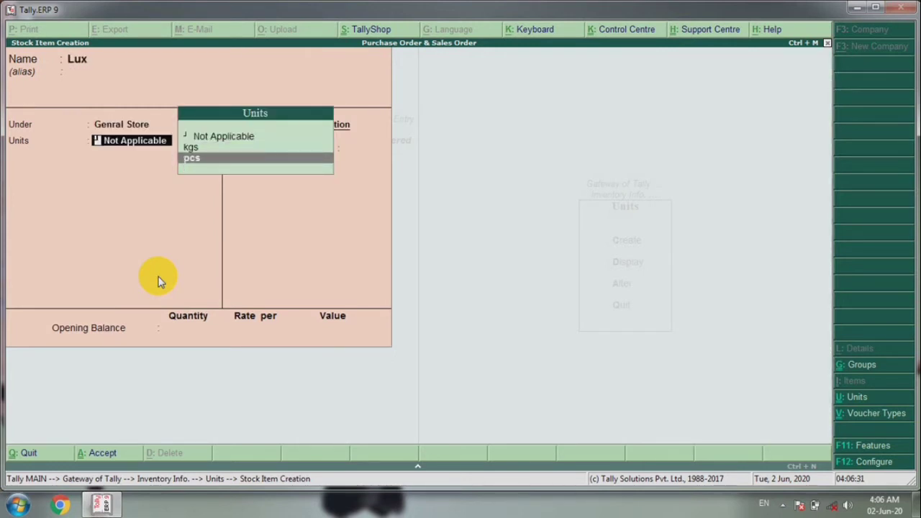
key("Return")
key("Return")
key("Return")
key("Return")
Create a stock item named "Rice" under Genral Store with kgs as its unit, and return to the Gateway of Tally
type("Rice")
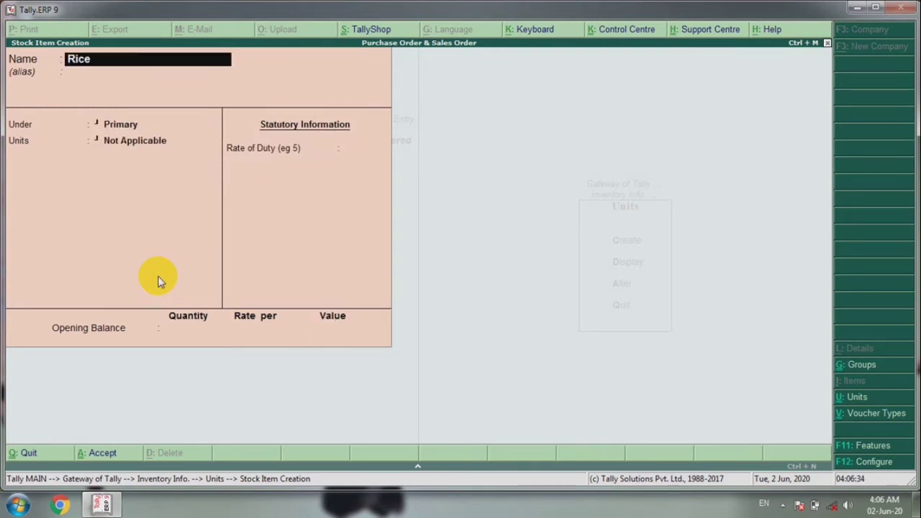
key("Return")
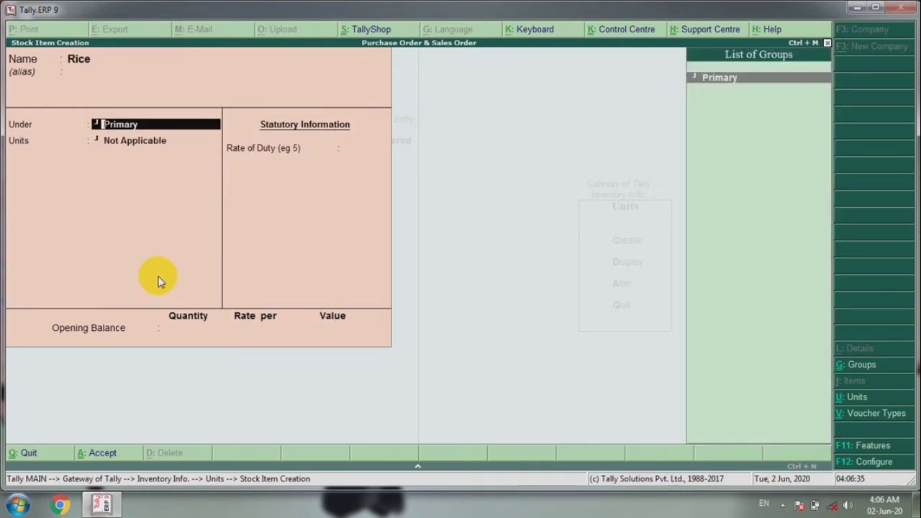
type("g")
key("BackSpace")
key("BackSpace")
key("BackSpace")
key("BackSpace")
key("BackSpace")
key("BackSpace")
key("BackSpace")
type("g")
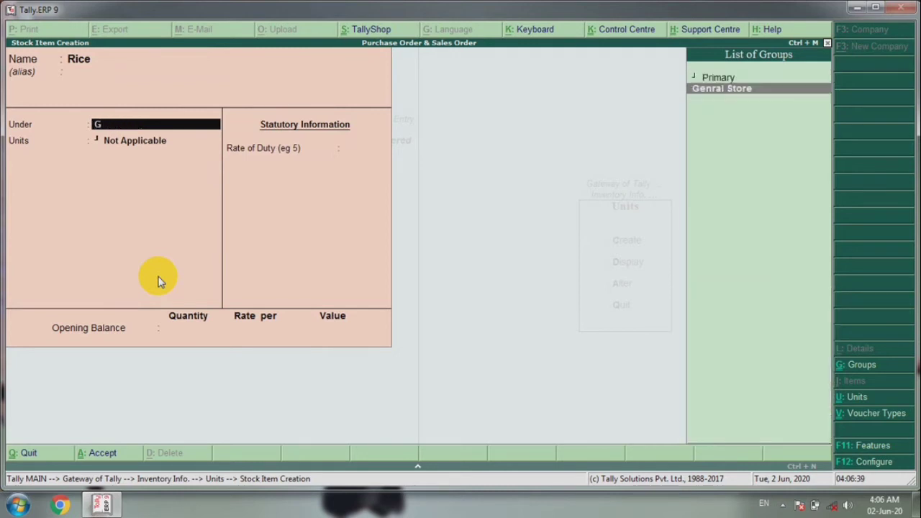
key("Return")
key("Down")
key("Down")
key("Up")
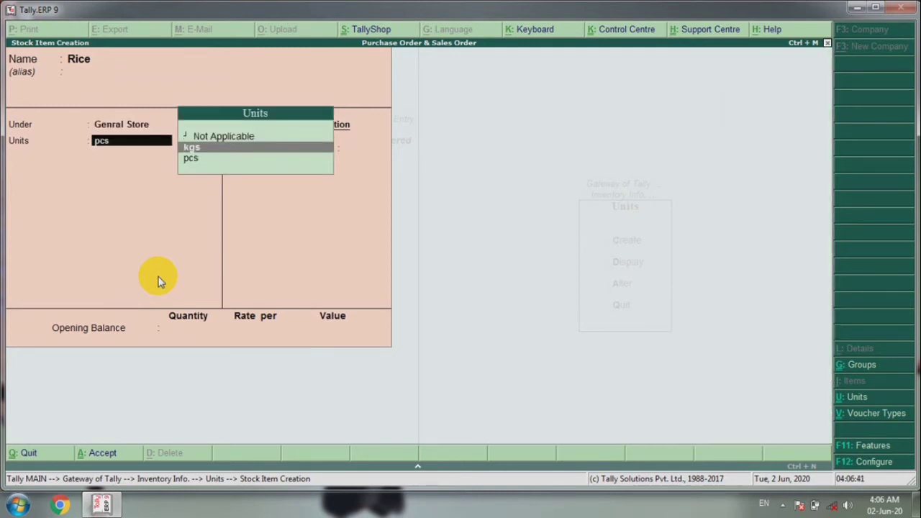
key("Return")
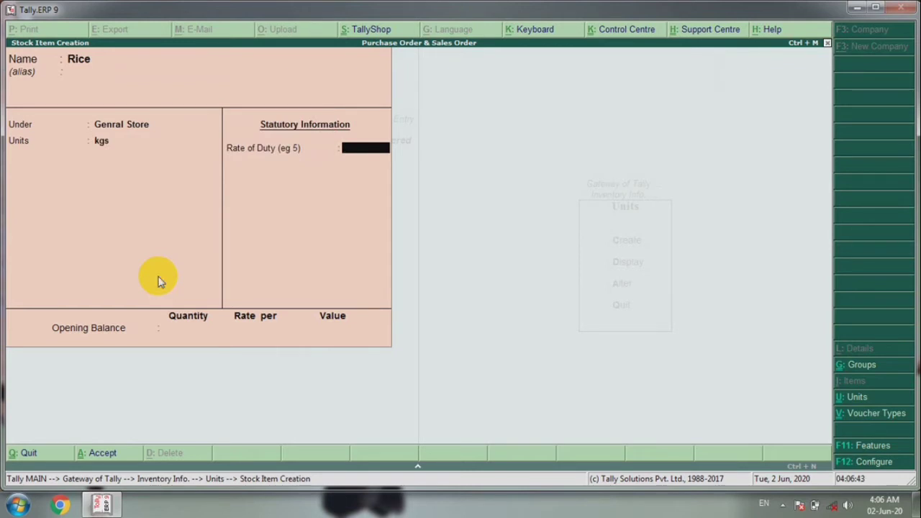
key("ctrl+a")
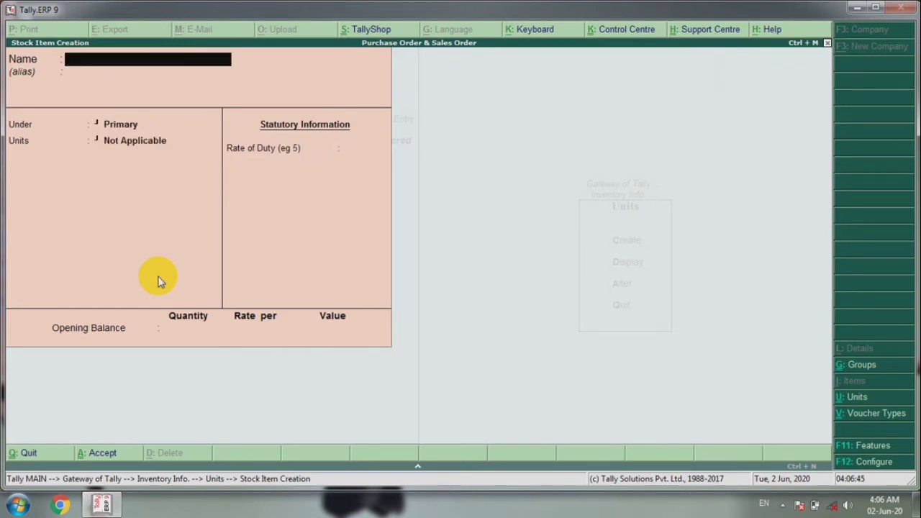
key("Escape")
key("Return")
key("Escape")
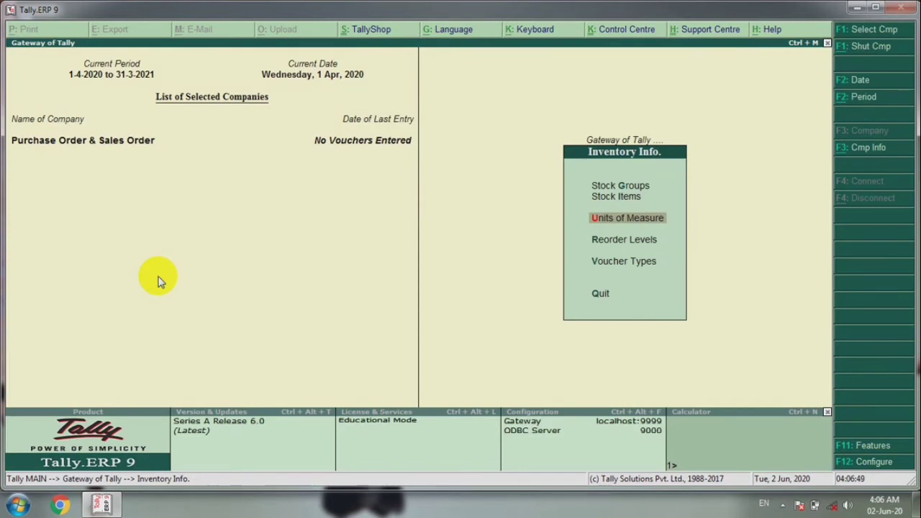
key("Escape")
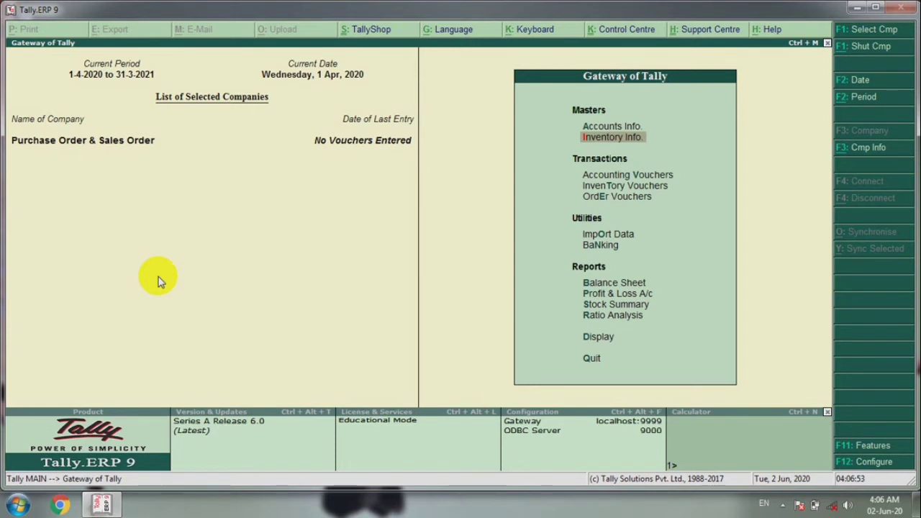
Start a purchase order voucher with the "Sc" supplier ledger as the party account, keeping the default supplier details
key("Down")
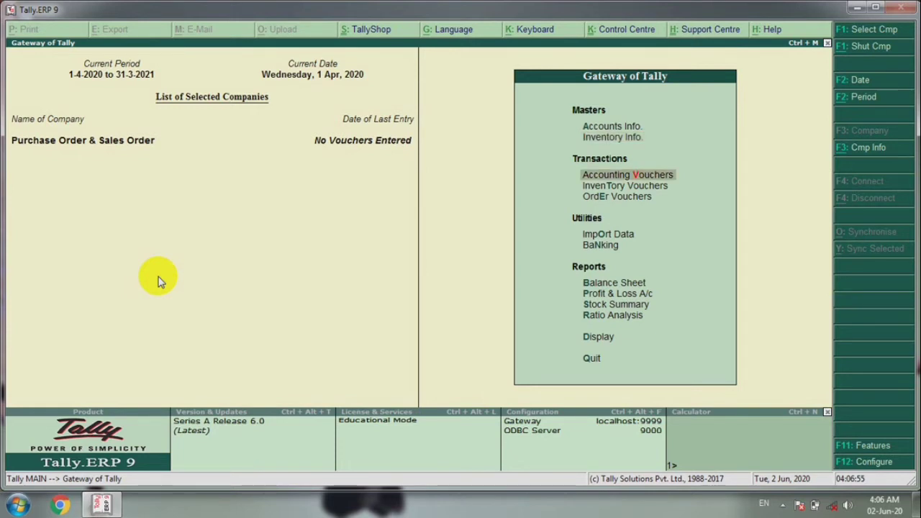
key("Return")
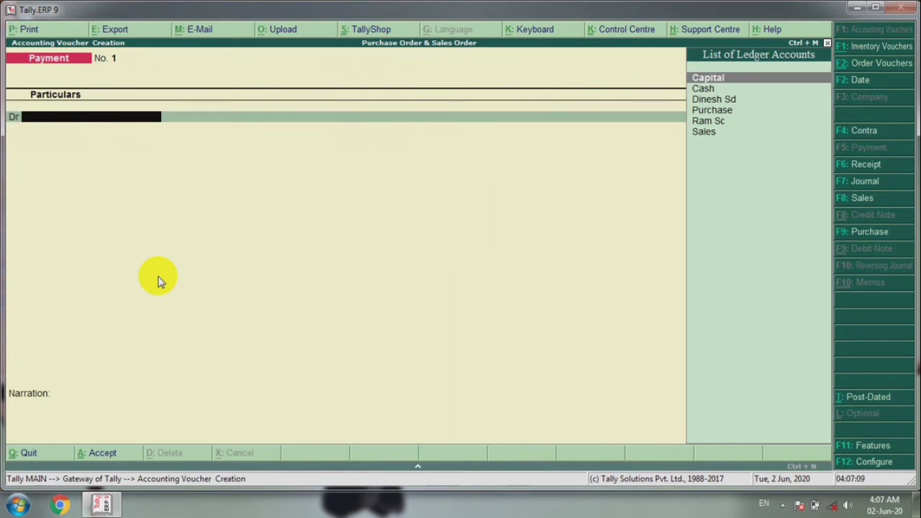
key("alt+F4")
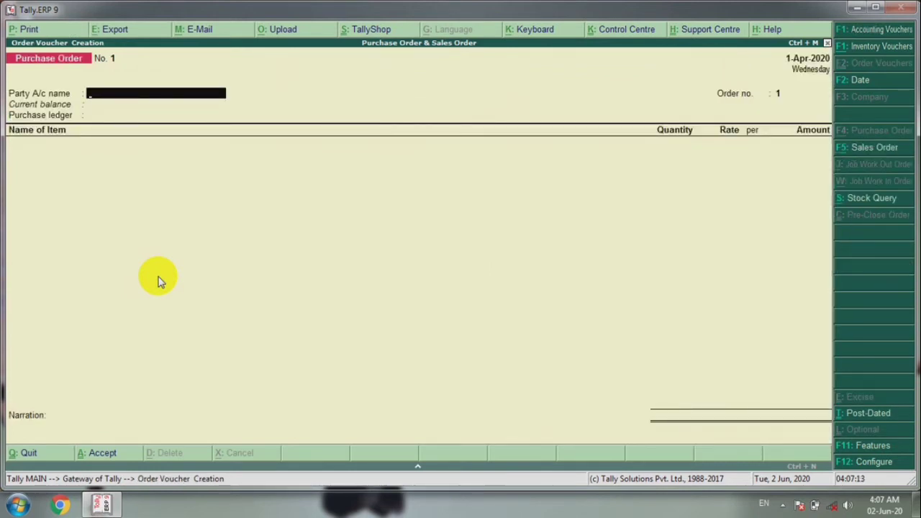
type("a")
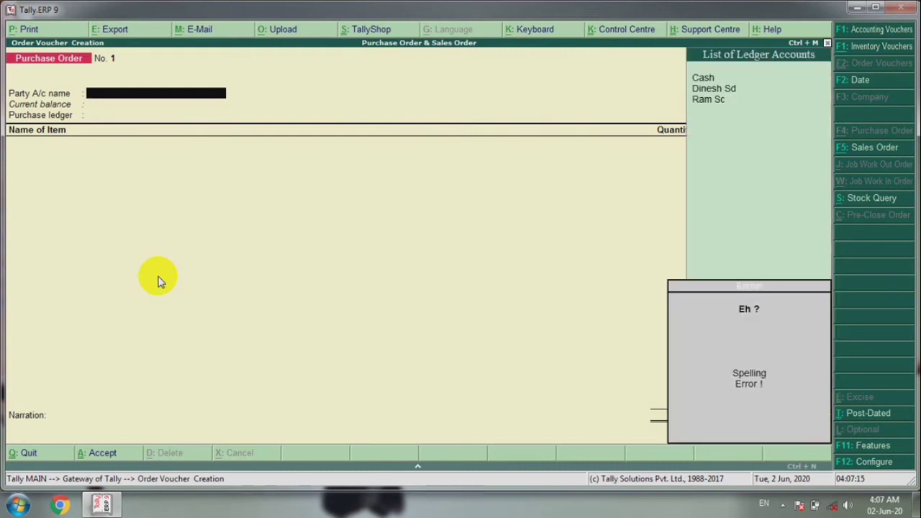
key("BackSpace")
key("Down")
key("Down")
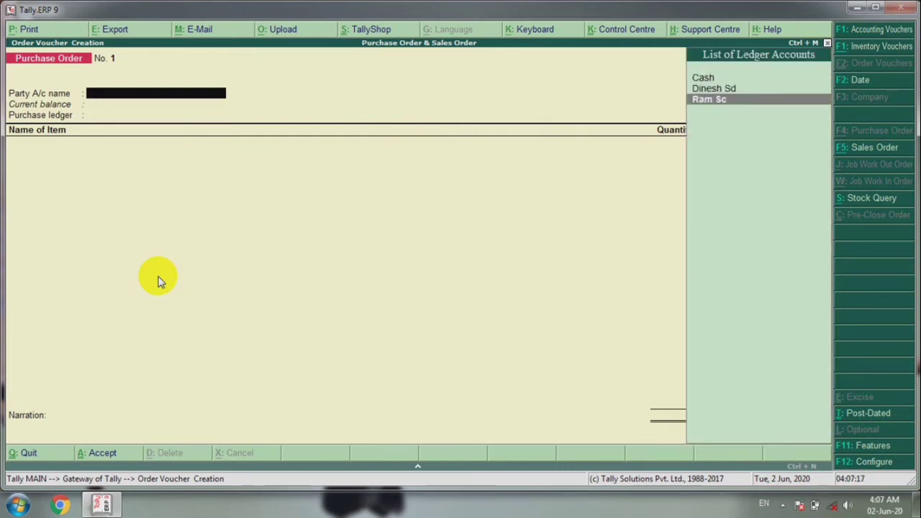
key("Return")
key("Return")
key("Return")
key("Return")
key("Return")
key("Return")
key("Return")
key("Return")
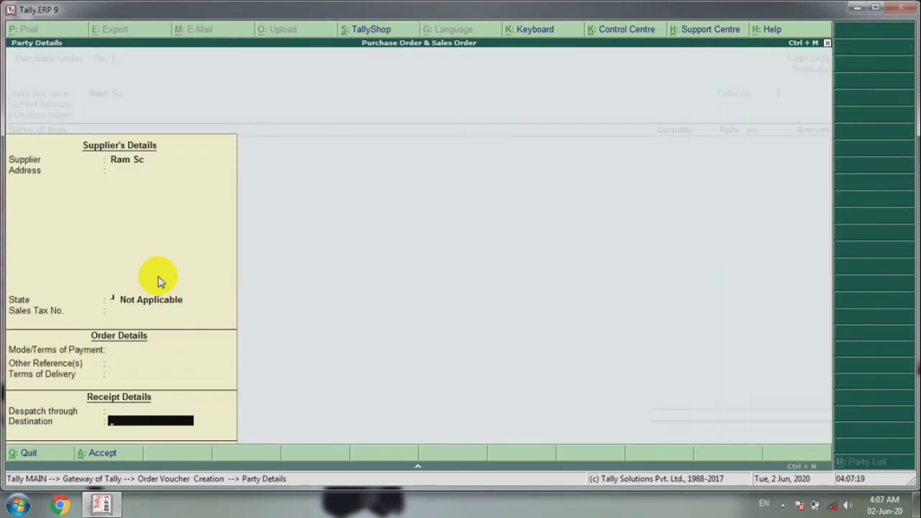
Enter the order number in the purchase order and choose Purchase as the purchase ledger
type("20")
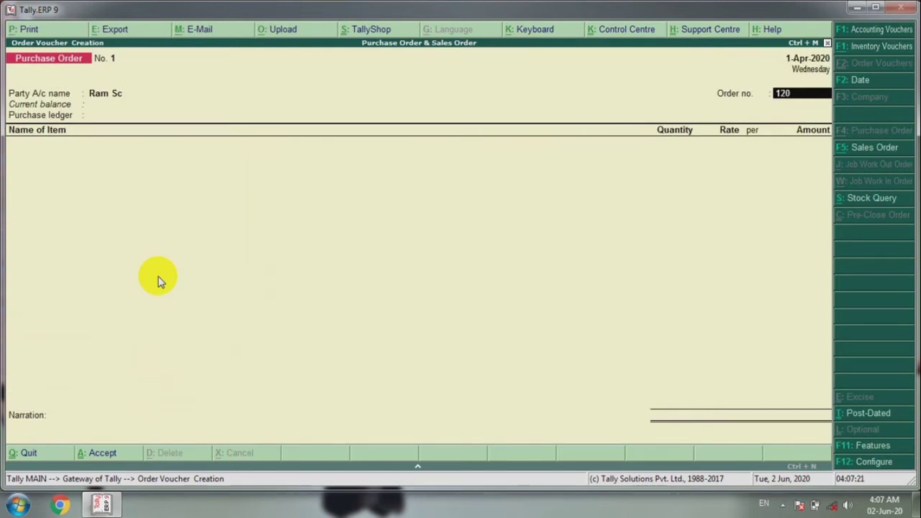
key("Return")
key("Return")
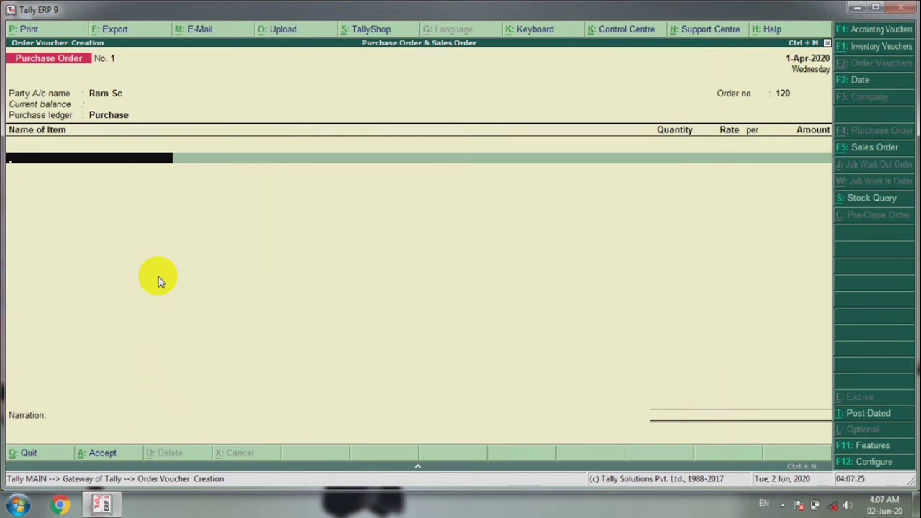
Add Lux to the purchase order with 20 pcs at a rate of 15.00, due on 1-Apr-2020
key("Down")
key("Return")
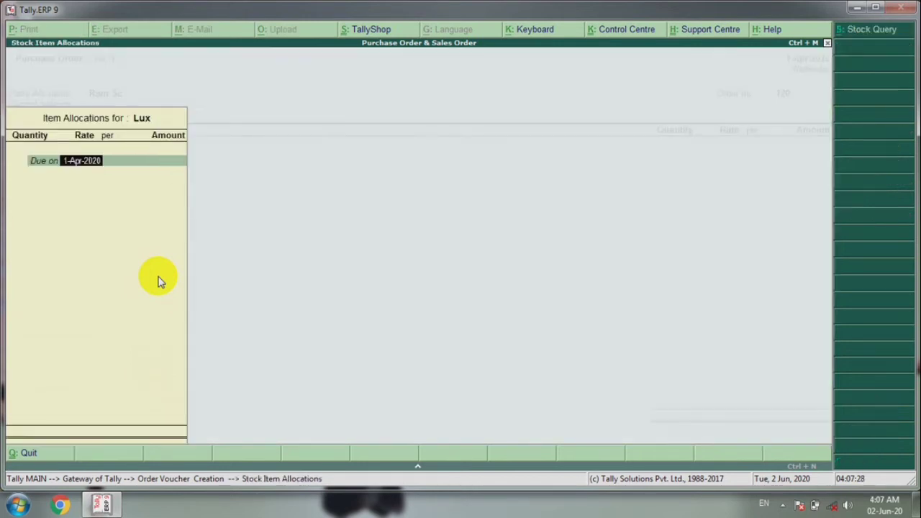
key("Return")
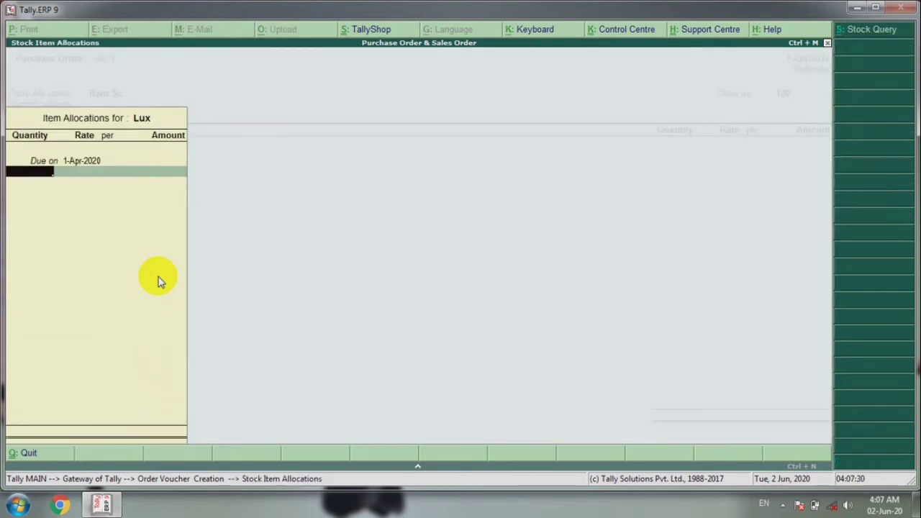
type("20")
key("Return")
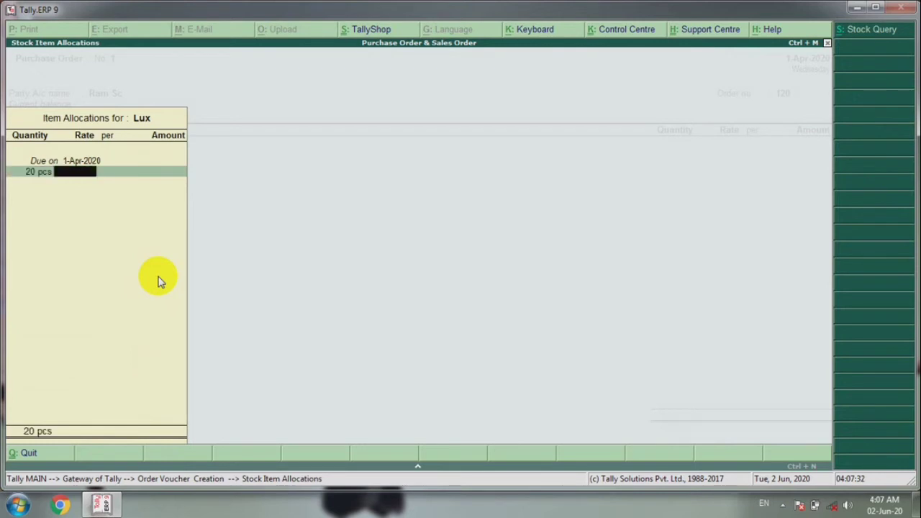
type("15")
key("Return")
key("Return")
key("Return")
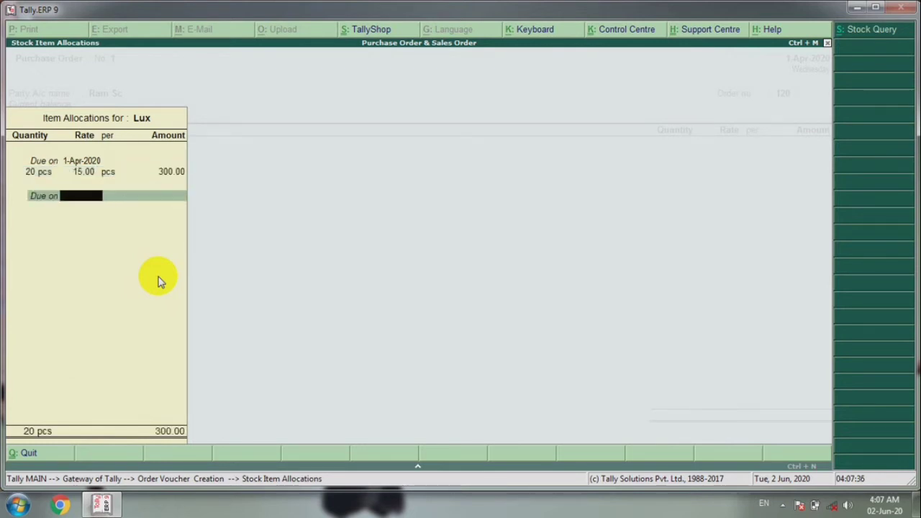
type("2")
key("Return")
key("Return")
key("Return")
key("Return")
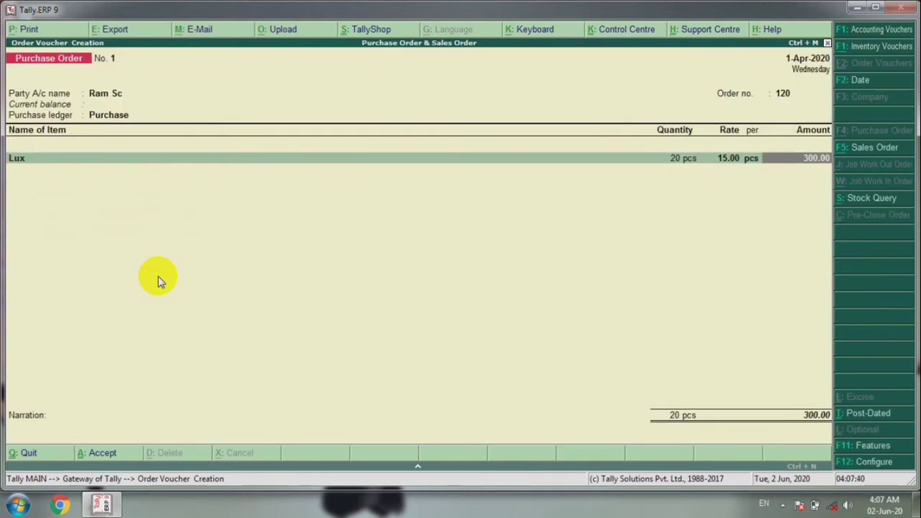
Add Rice to the purchase order with 20 kgs at a rate of 100.00, due on 1-Apr-2020, and save the voucher
key("Down")
key("Down")
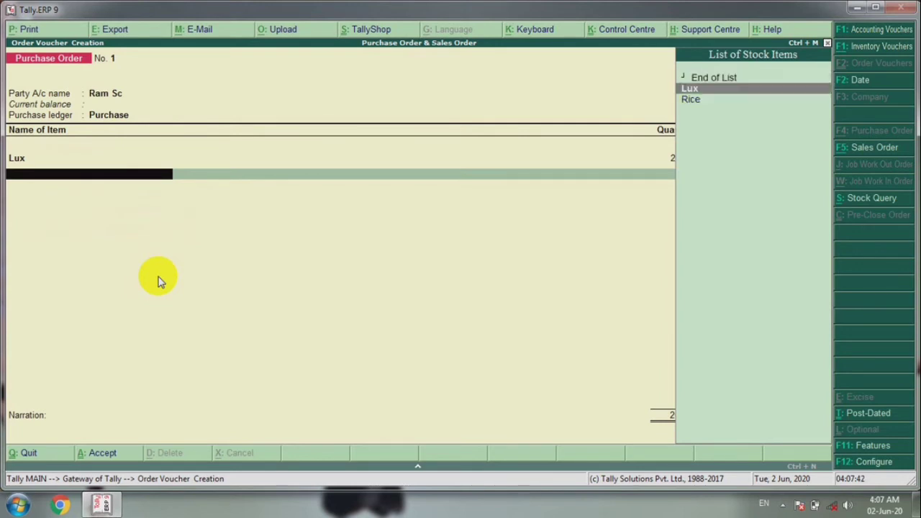
key("Return")
key("Return")
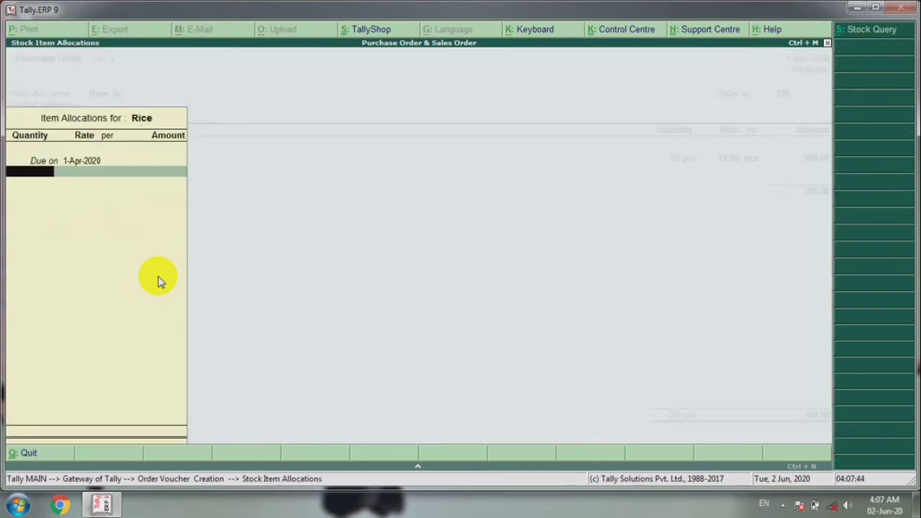
type("20")
key("Return")
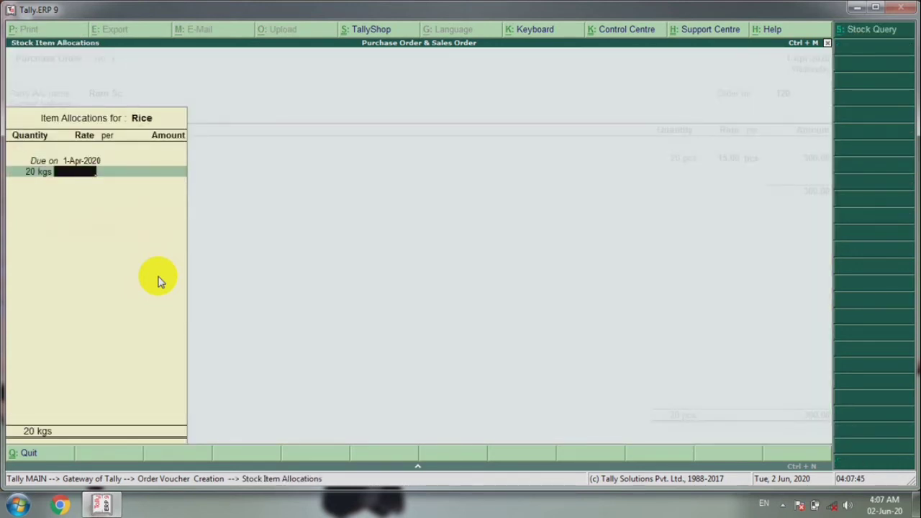
type("100")
key("Return")
key("Return")
key("Return")
key("Return")
key("Return")
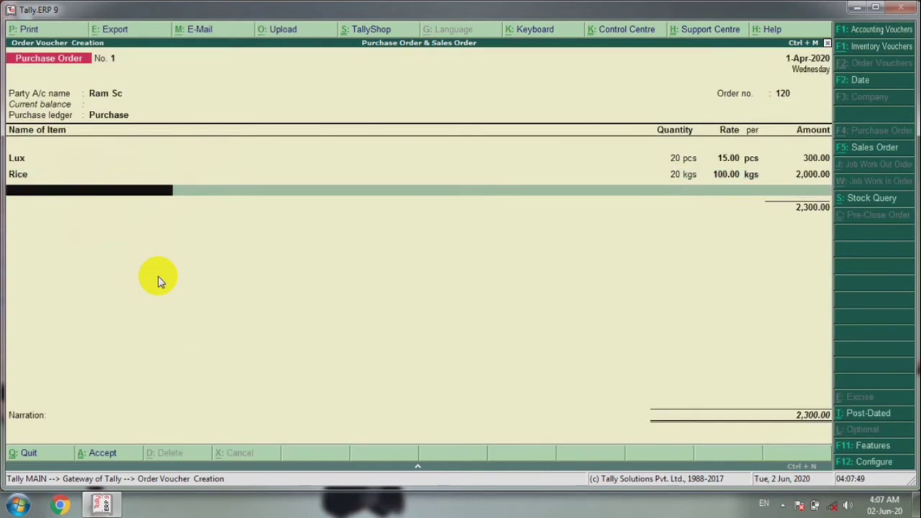
key("Return")
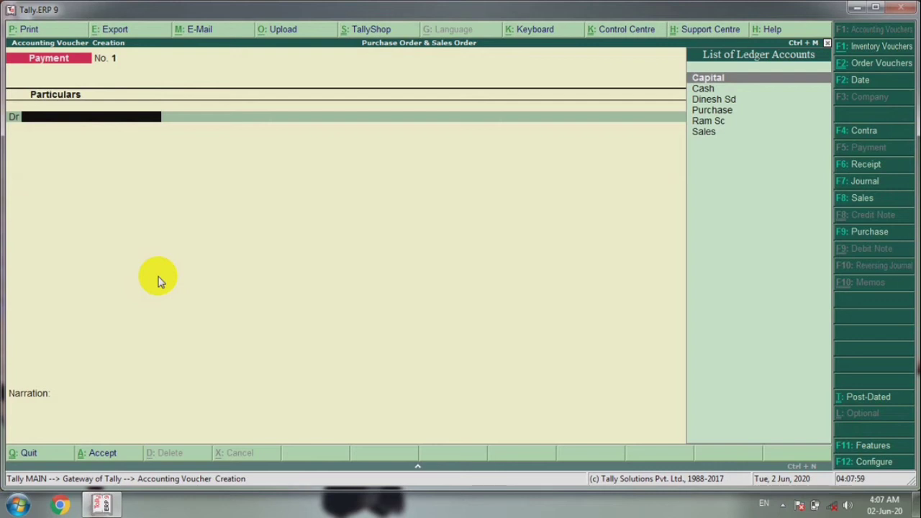
Start a sales order voucher with the "Sd" customer ledger as the party account, keeping the default buyer details
key("alt+F5")
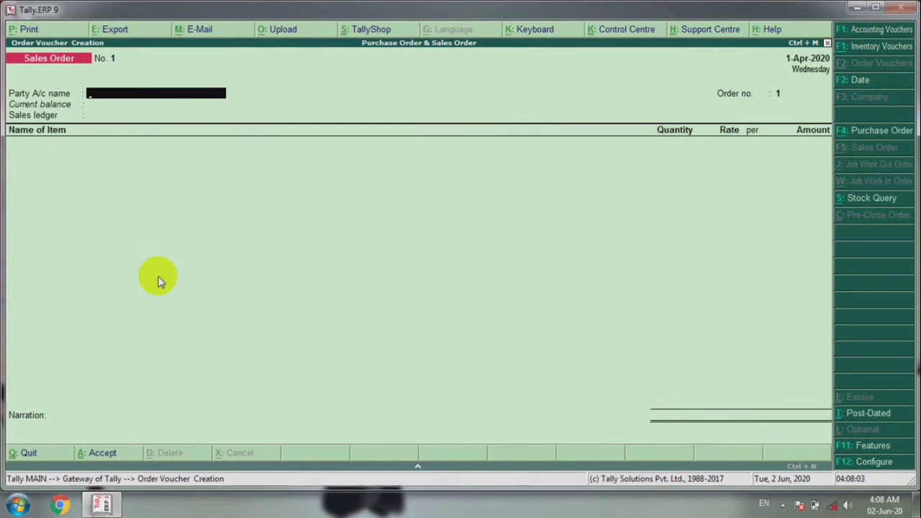
type("v")
key("Down")
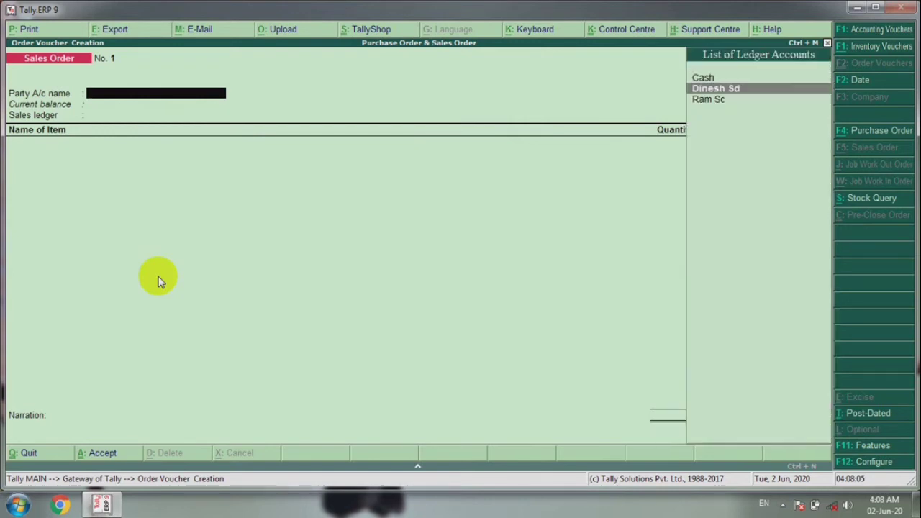
key("Return")
key("Return")
key("Return")
key("Return")
key("Return")
key("Return")
key("Return")
key("Return")
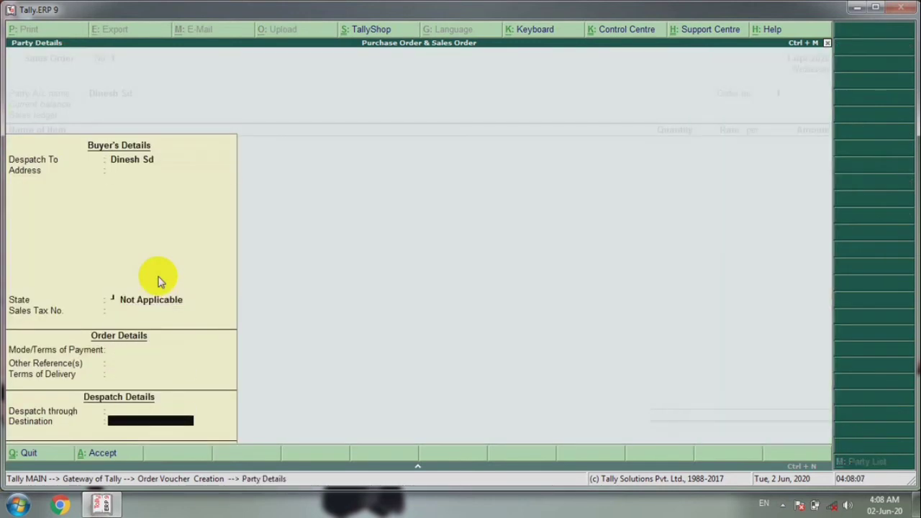
Enter the order number in the sales order and choose Sales as the sales ledger
type("230")
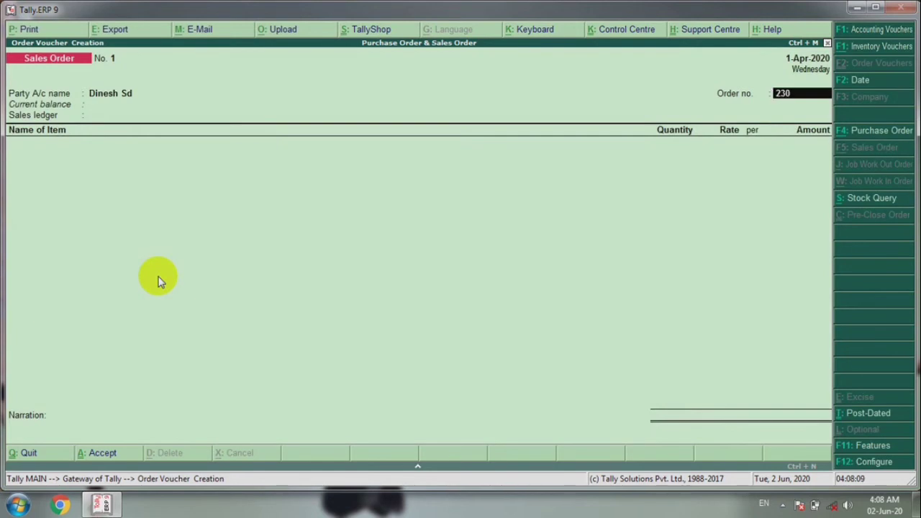
key("Return")
key("Return")
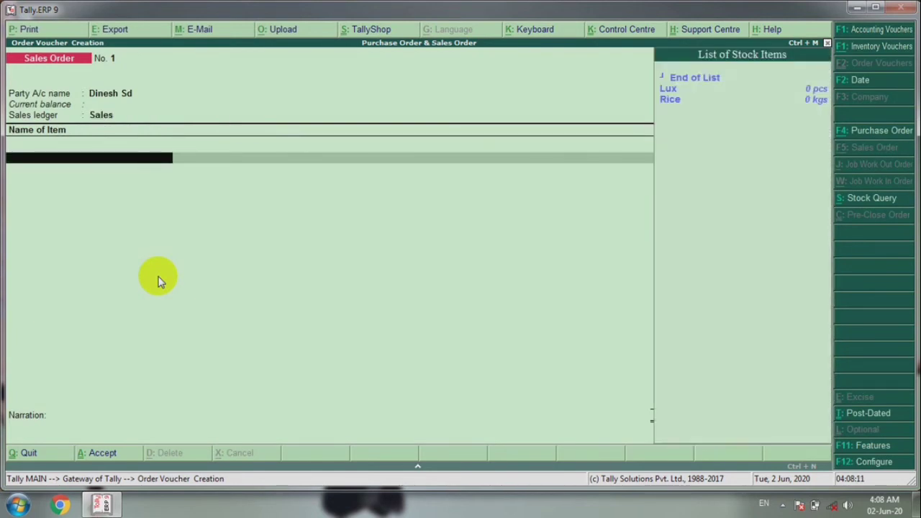
Add Lux to the sales order with 10 pcs at a rate of 20.00, due on 1-Apr-2020
key("Down")
key("Down")
key("Return")
key("Return")
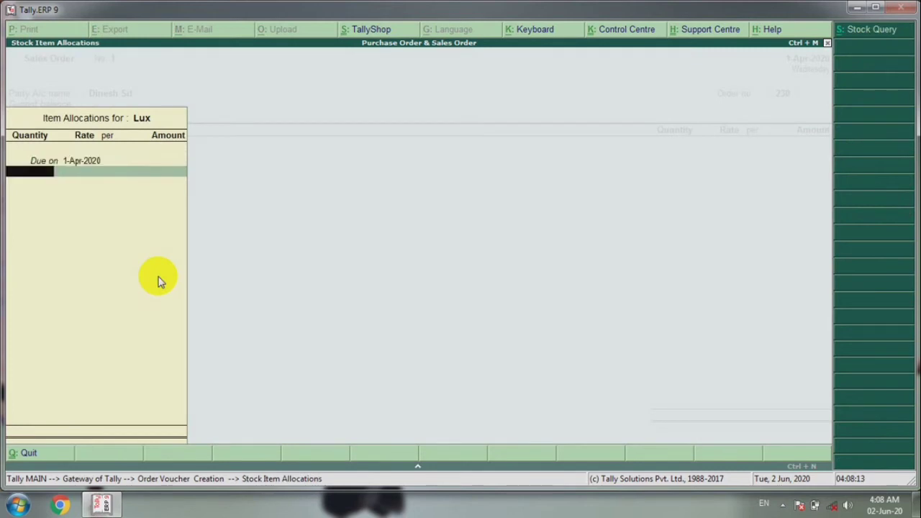
type("10")
key("Return")
key("Return")
type("20")
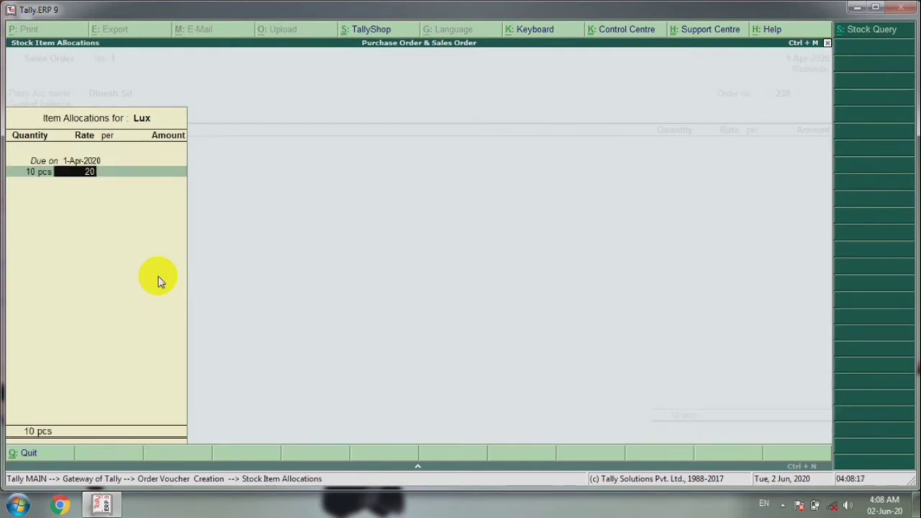
key("Return")
key("Return")
key("Return")
key("Return")
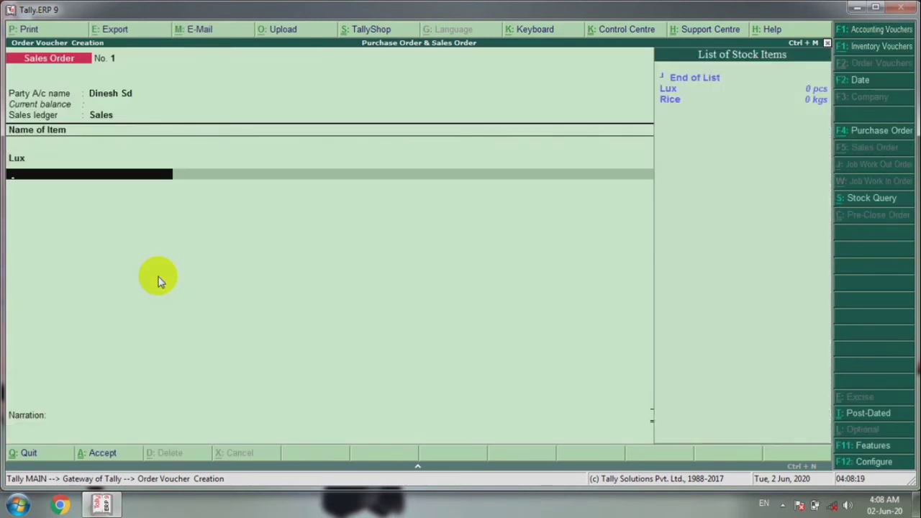
Add Rice to the sales order with 30 kgs at a rate of 120.00, due on 1-Apr-2020
key("Down")
key("Down")
key("Return")
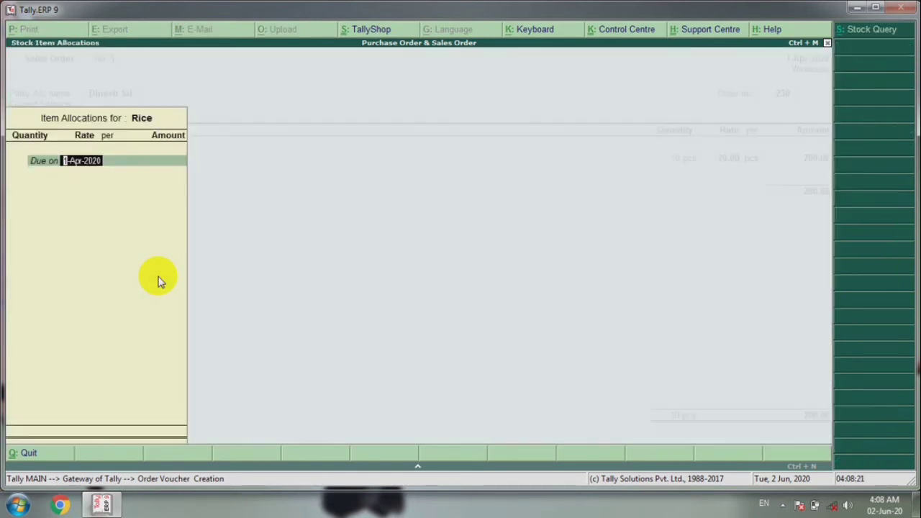
key("Return")
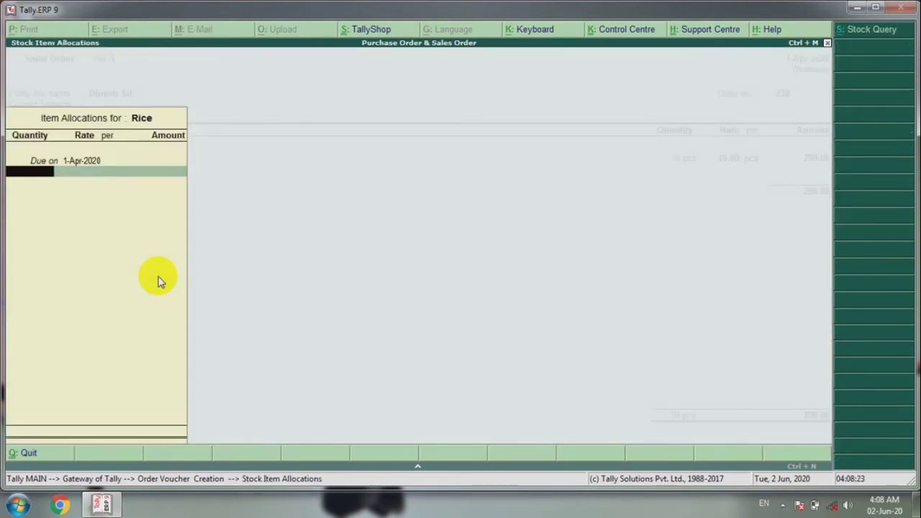
type("30")
key("Return")
key("Return")
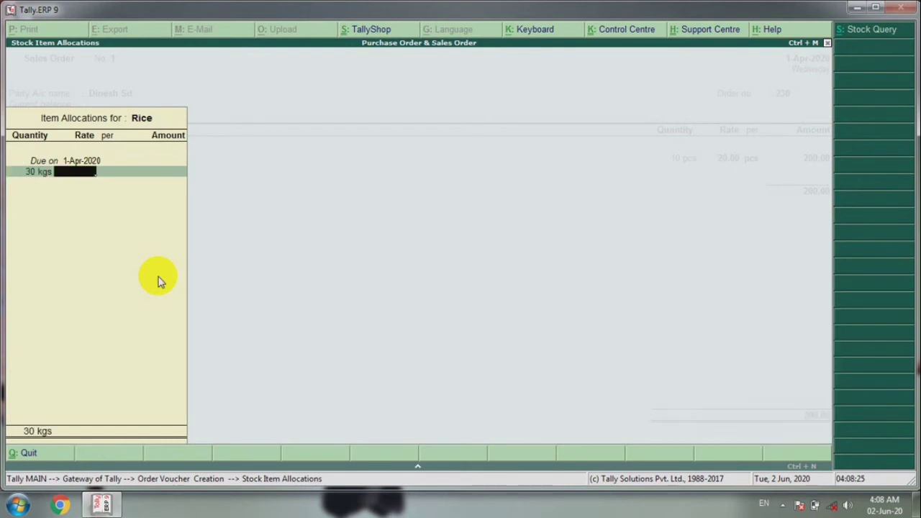
type("120")
key("Return")
key("Return")
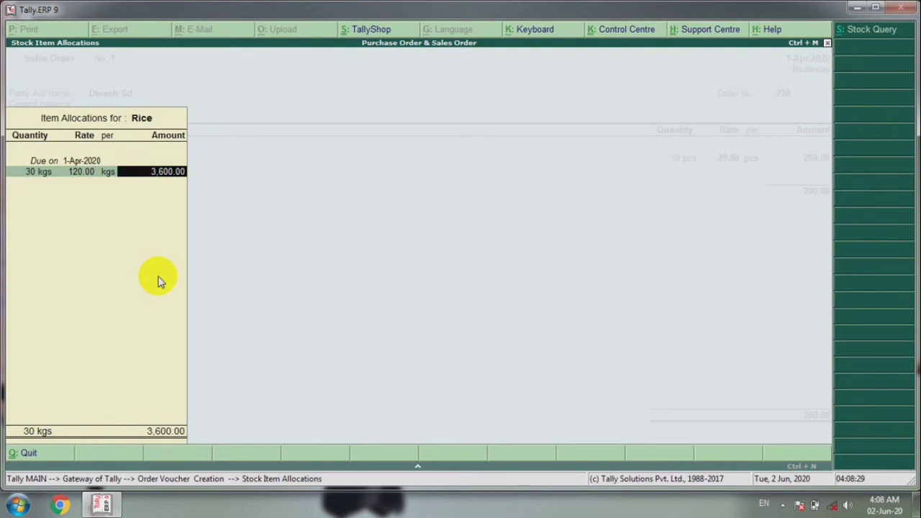
key("Return")
key("Return")
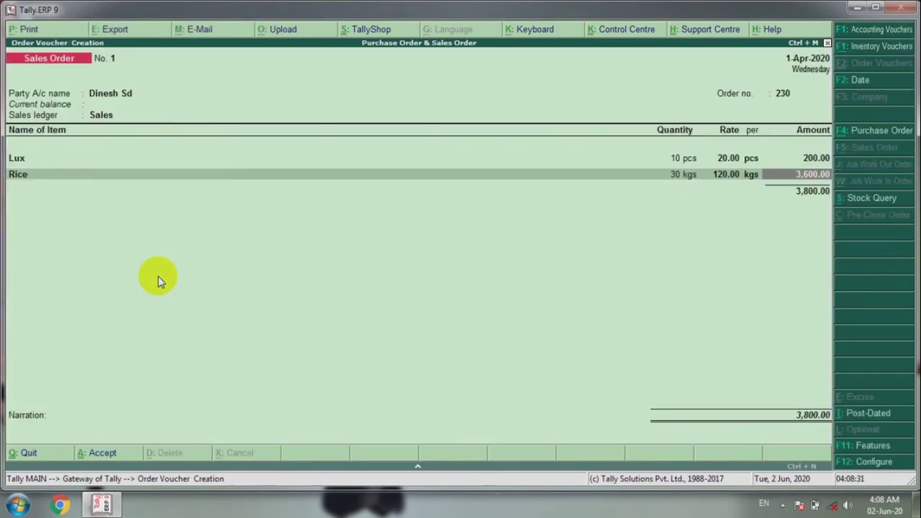
Save the sales order without a narration and return to the Gateway of Tally
key("Return")
key("Return")
key("Return")
key("Return")
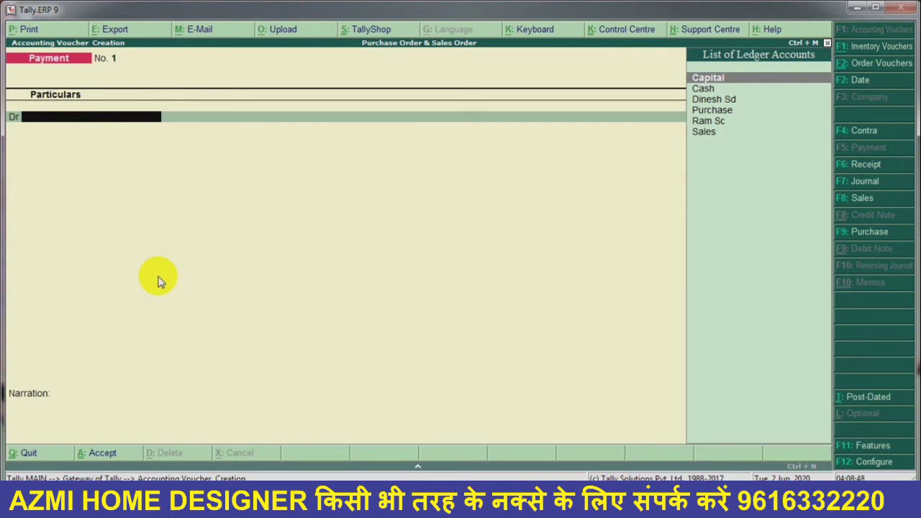
key("Escape")
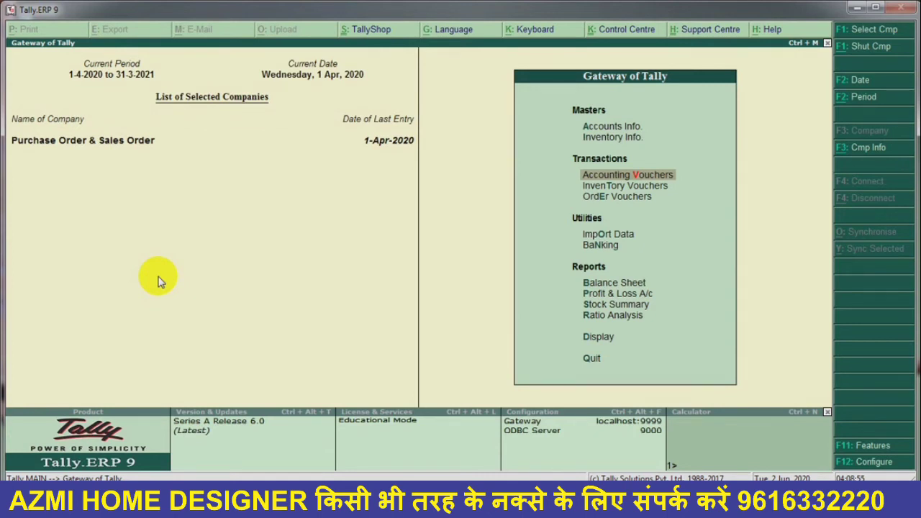
Open the Inventory Books among the Display reports
key("Down")
key("Down")
key("Down")
key("Down")
key("Down")
key("Down")
key("Down")
key("Down")
key("Down")
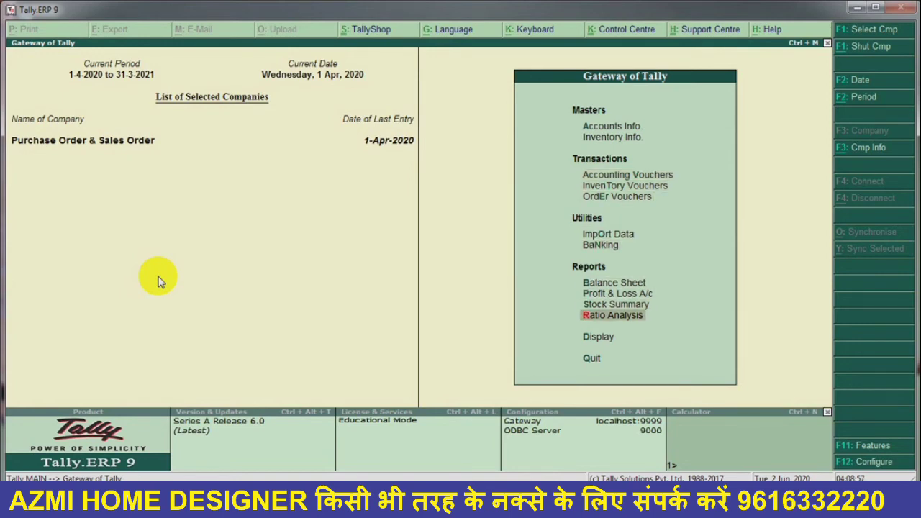
key("Return")
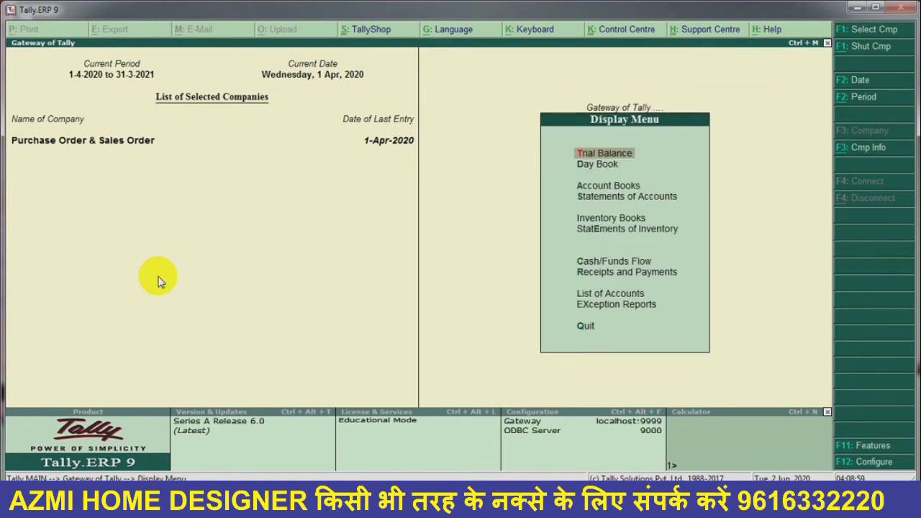
key("Down")
key("Down")
key("Down")
key("Return")
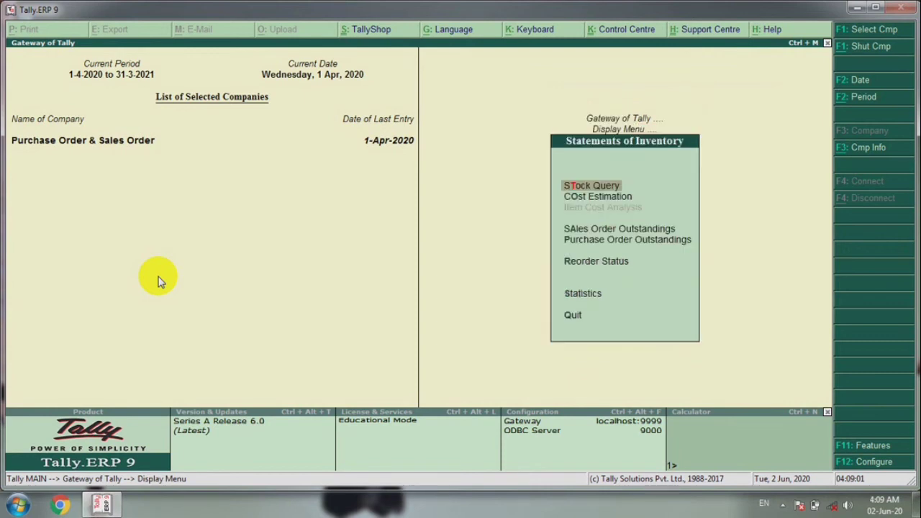
key("Escape")
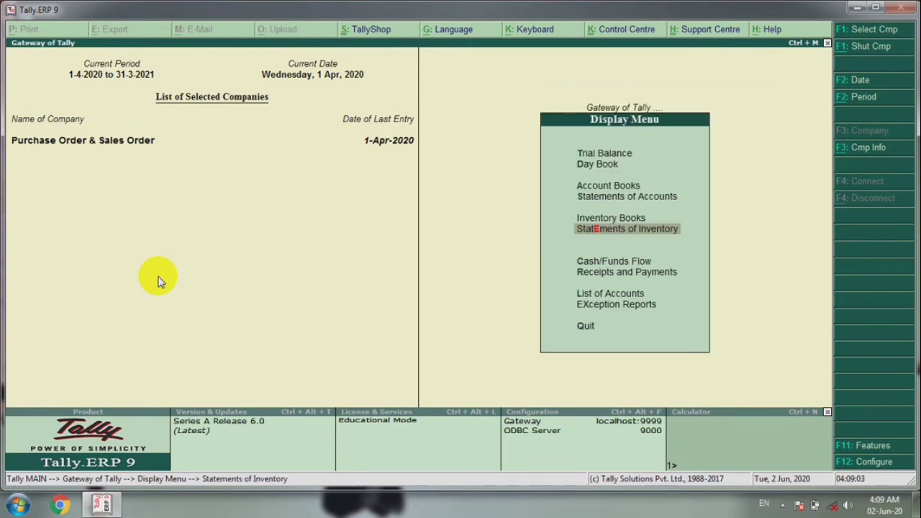
key("Up")
key("Return")
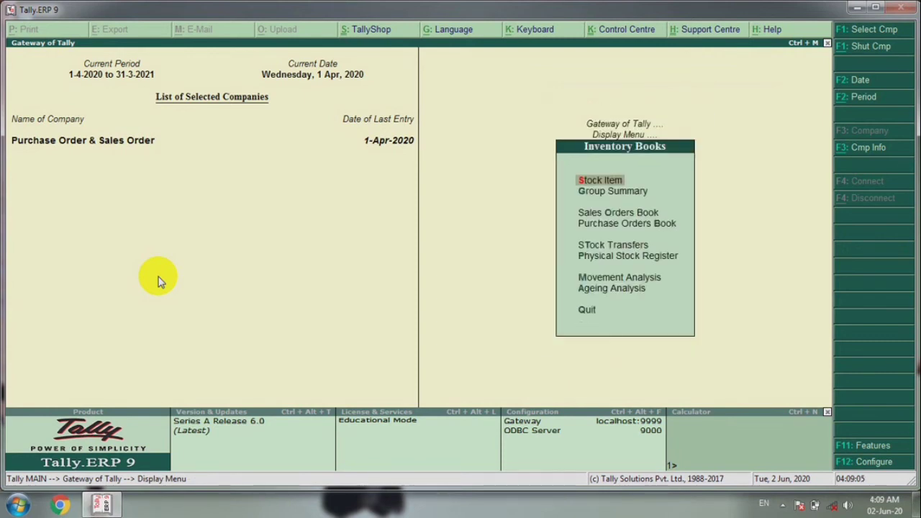
Open the April purchase order voucher from the Purchase Orders Book
key("Down")
key("Down")
key("Down")
key("Return")
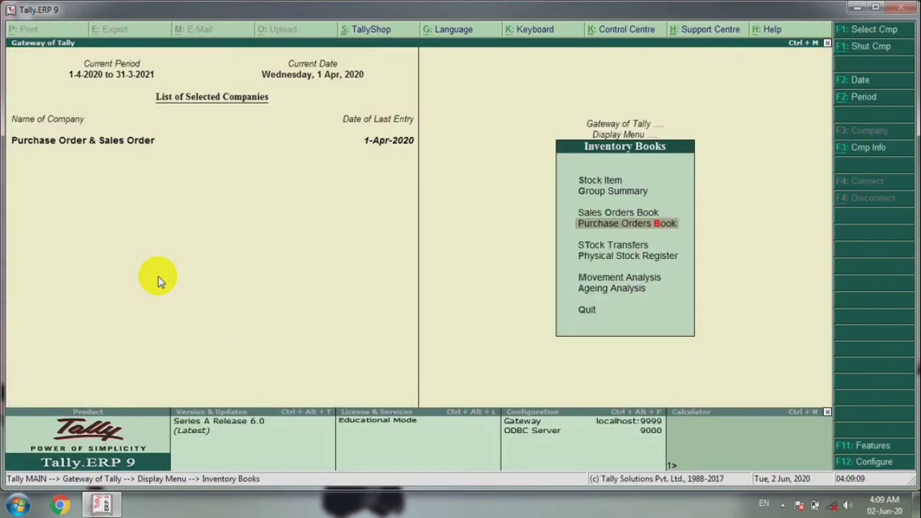
key("Return")
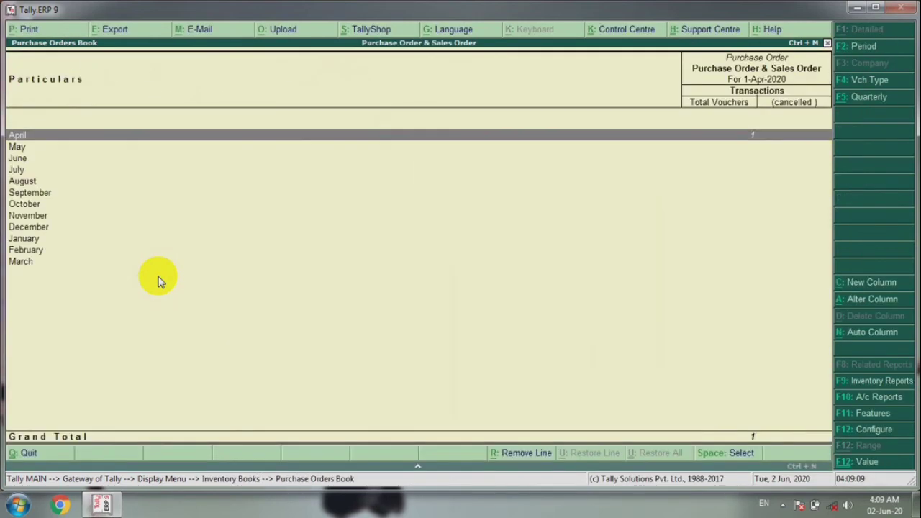
key("Return")
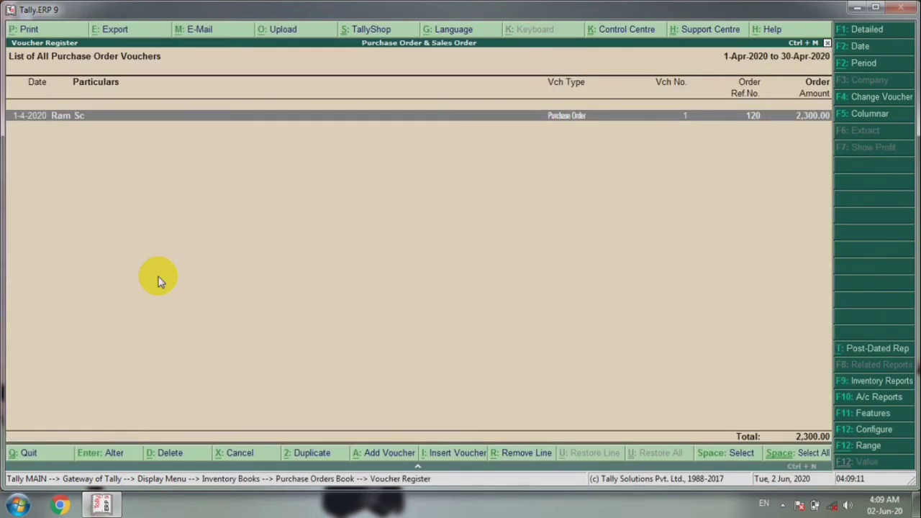
key("Return")
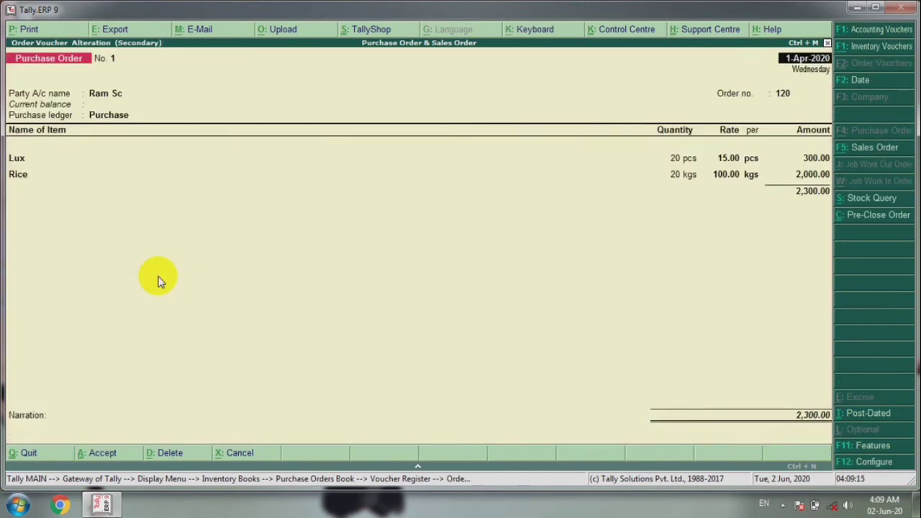
Convert the purchase order into a Purchase voucher, save it with its existing details, and return to the Inventory Books
key("F9")
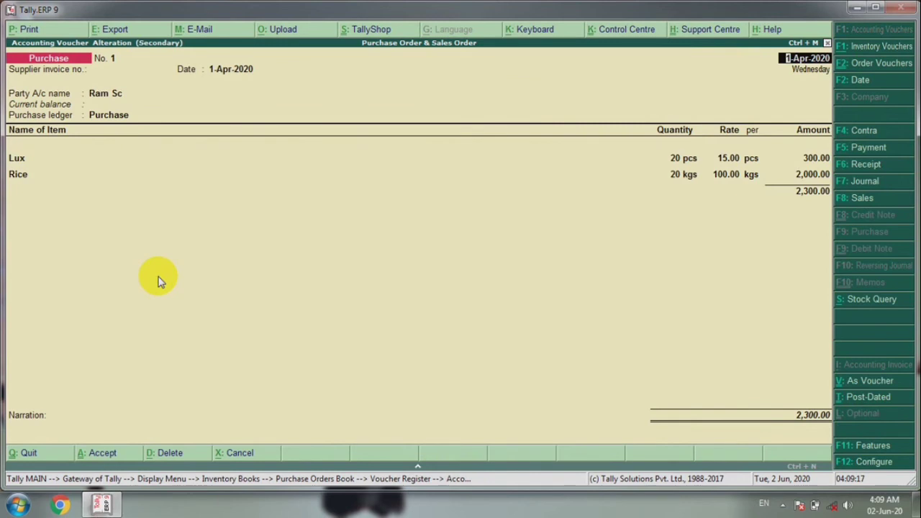
key("Return")
key("Return")
key("Return")
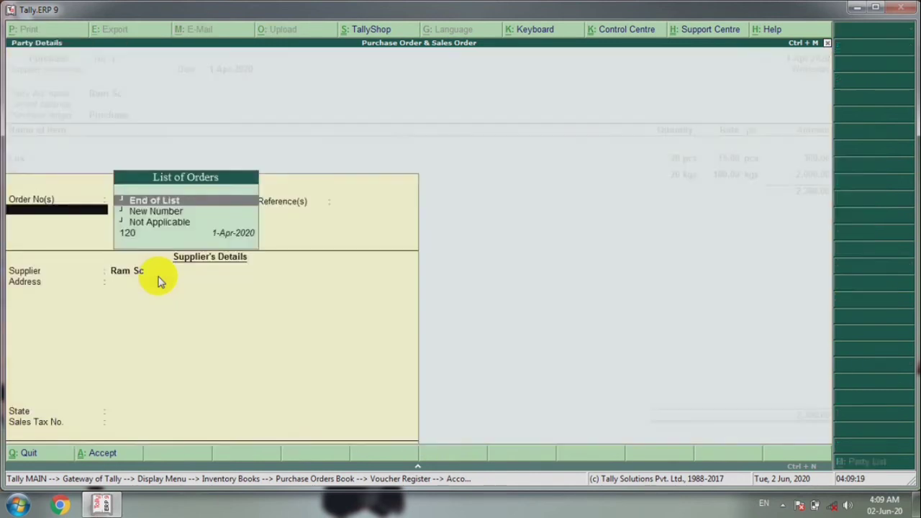
key("Return")
key("Return")
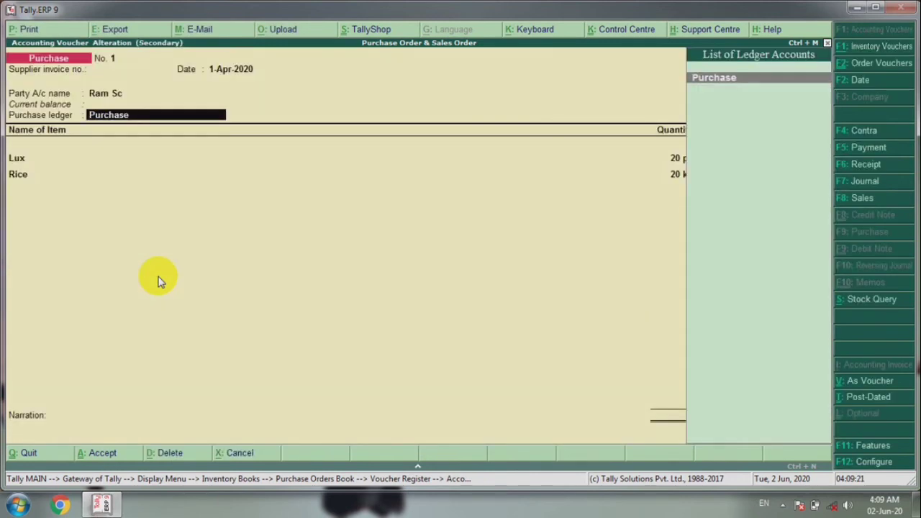
key("ctrl+a")
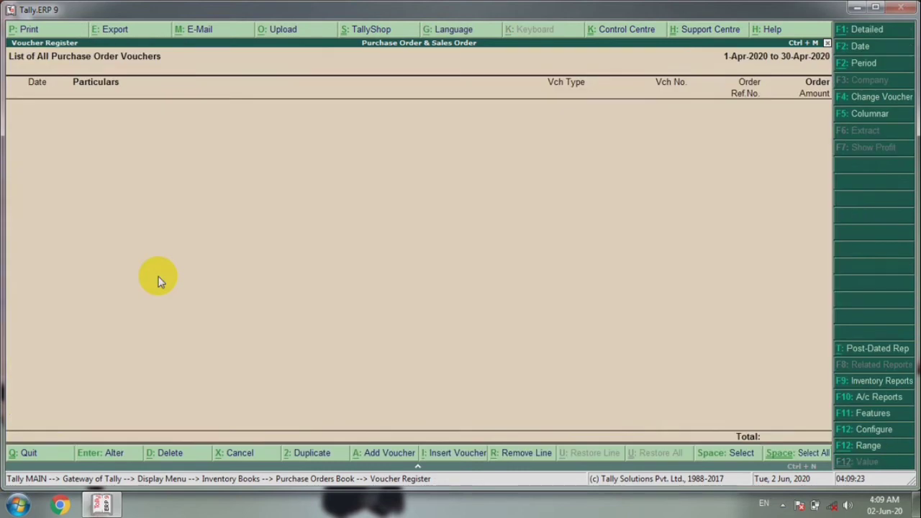
key("Escape")
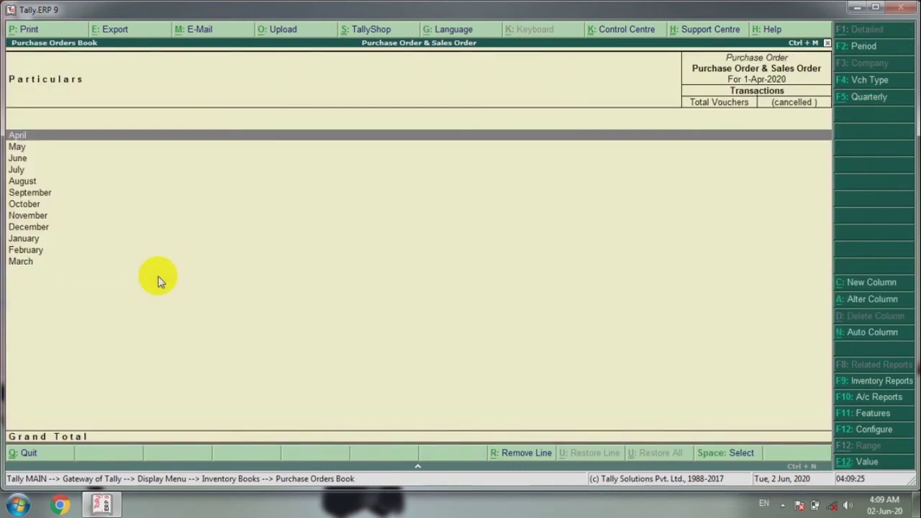
key("Escape")
Open the April sales order voucher from the Sales Orders Book
key("Up")
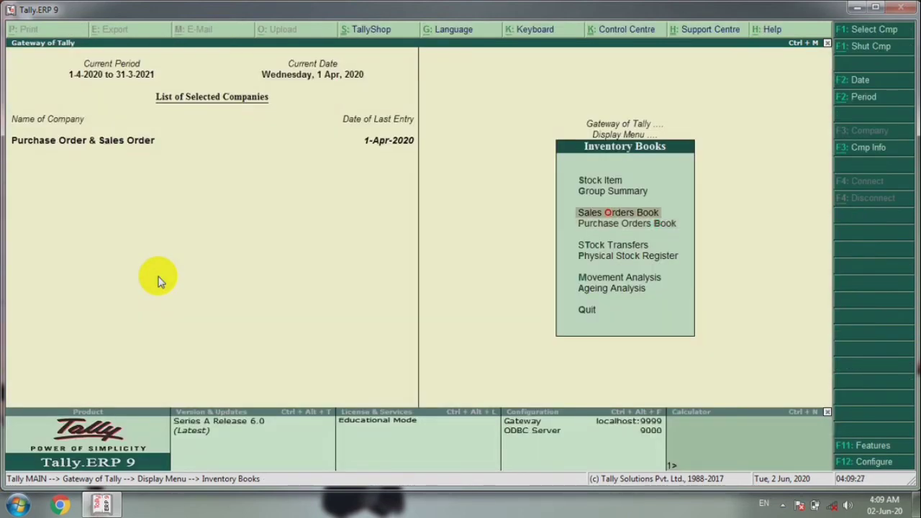
key("Return")
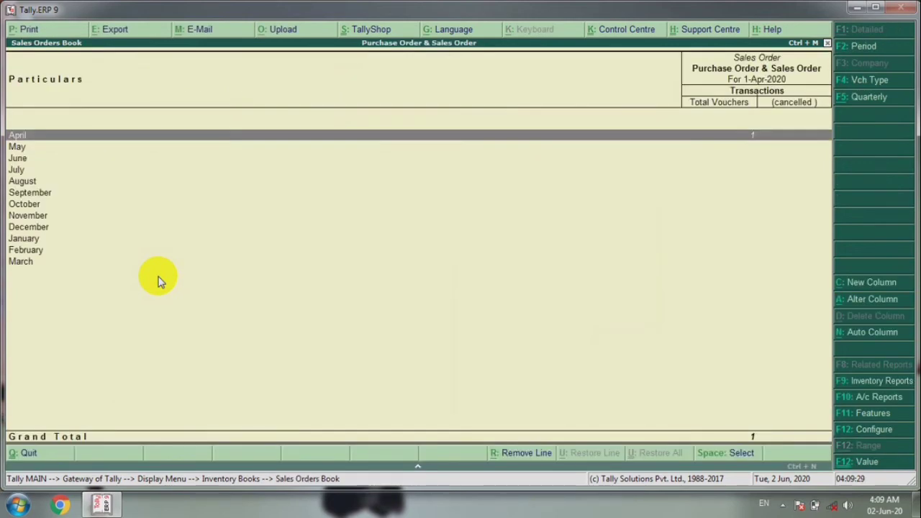
key("Return")
key("Return")
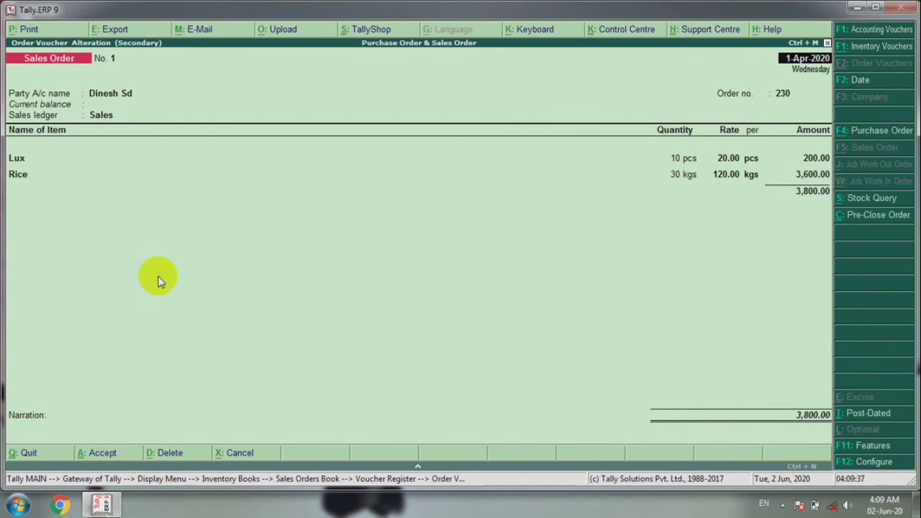
Convert the sales order into a Sales voucher, save it, and return to the Gateway of Tally
key("F8")
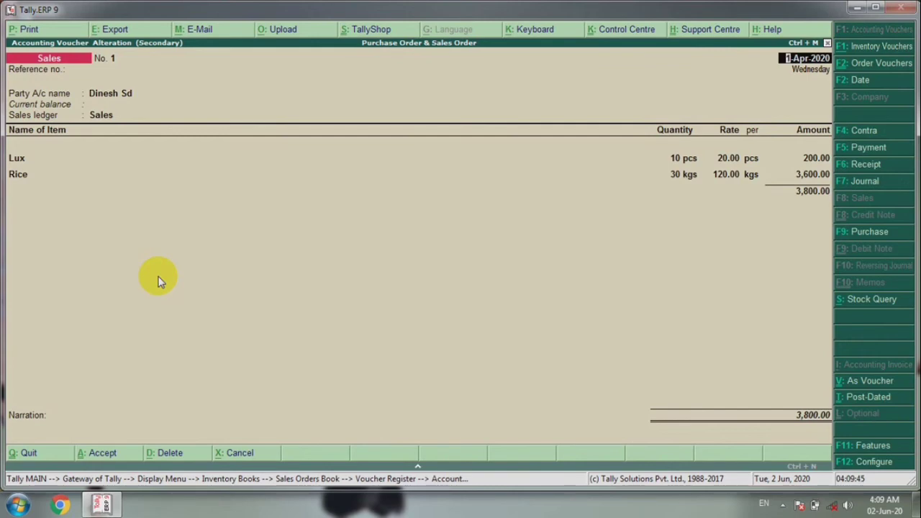
key("Escape")
key("Escape")
key("Escape")
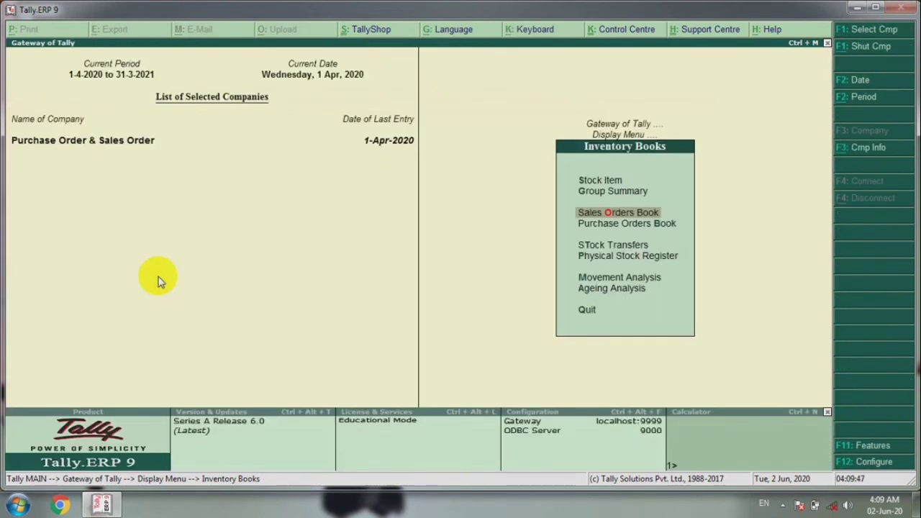
key("Escape")
key("Escape")
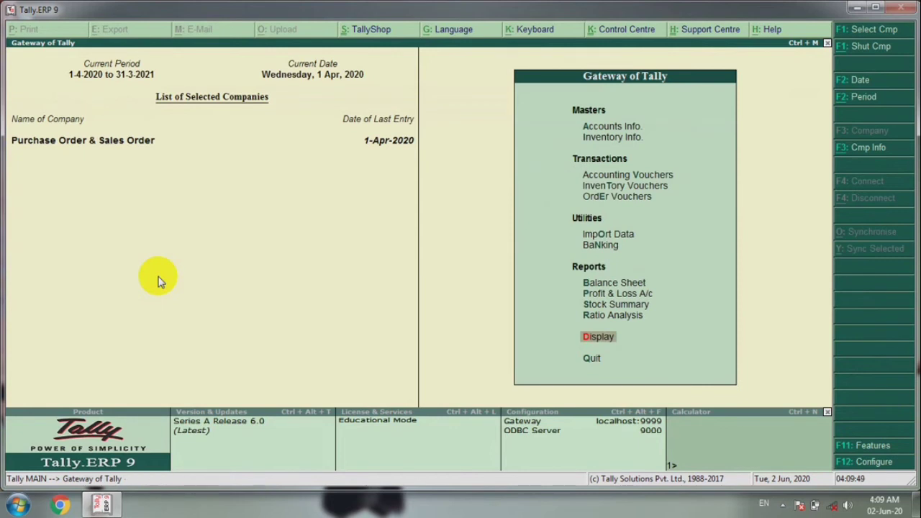
Start a new Payment voucher in Accounting Vouchers
key("Up")
key("Up")
key("Up")
key("Up")
key("Up")
key("Up")
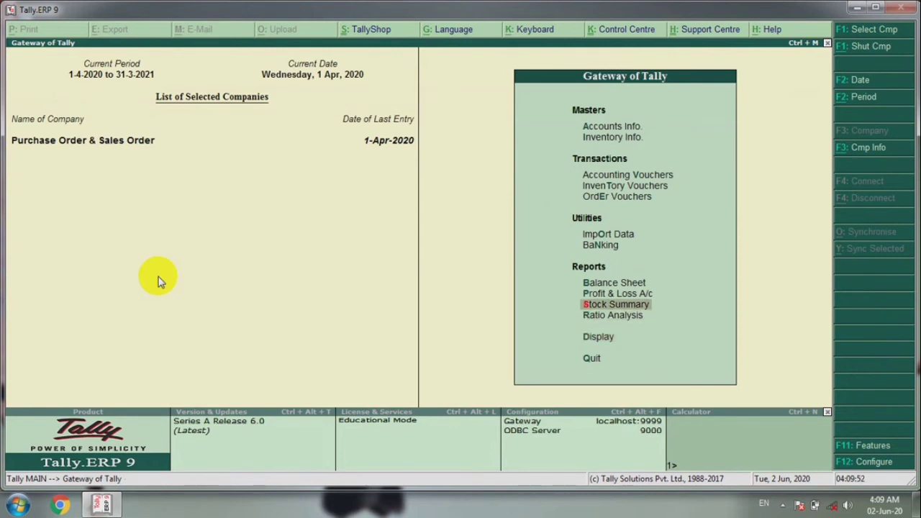
key("Up")
key("Up")
key("Up")
key("Return")
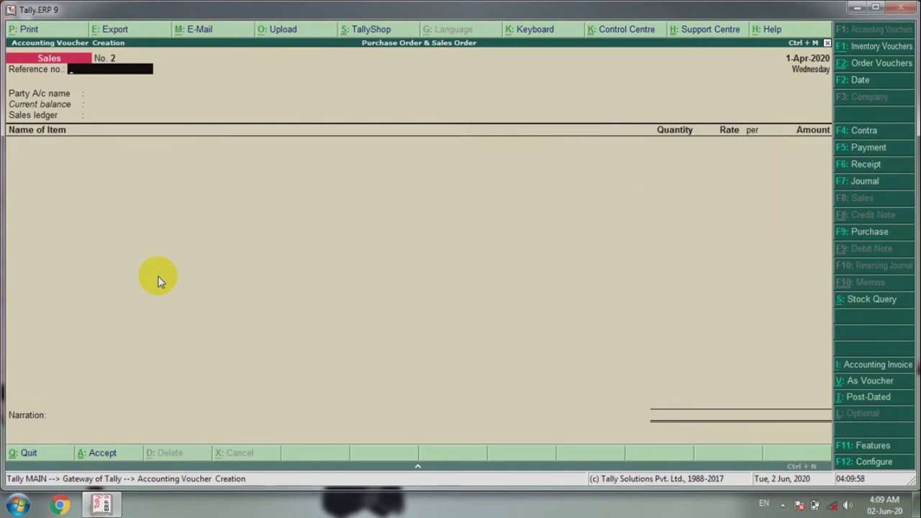
key("F5")
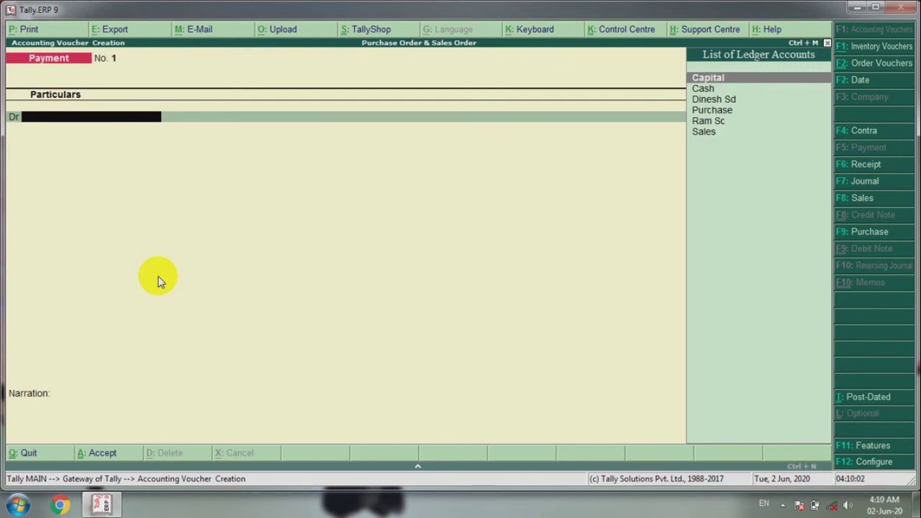
Debit the supplier's ledger with 2,300.00 in the Payment voucher
key("Down")
key("Down")
key("Down")
key("Down")
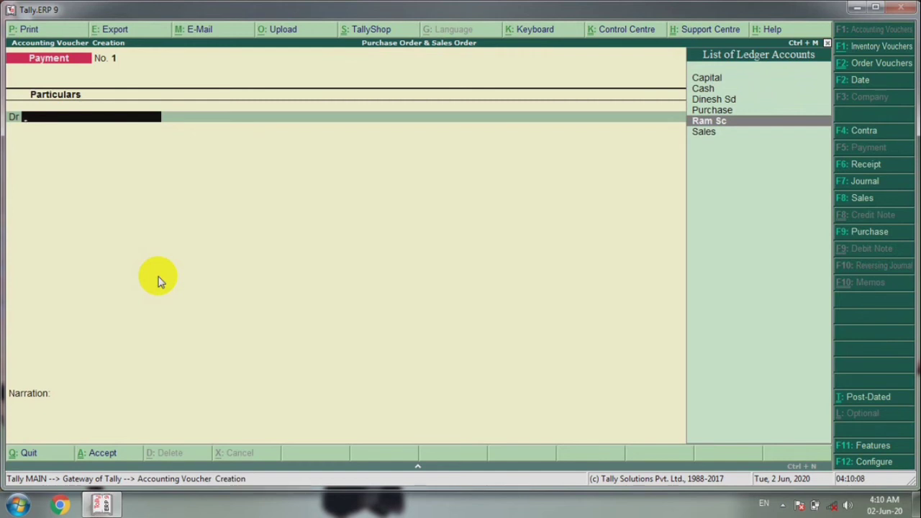
key("Return")
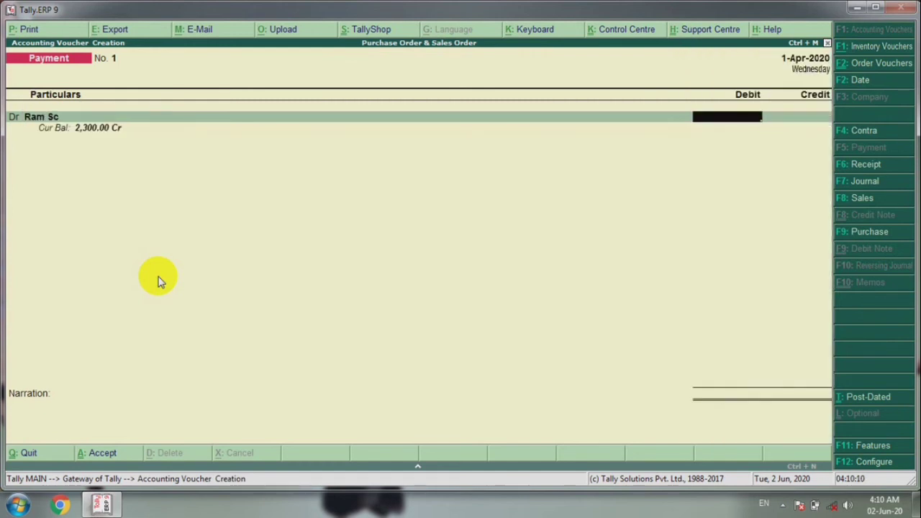
type("2300")
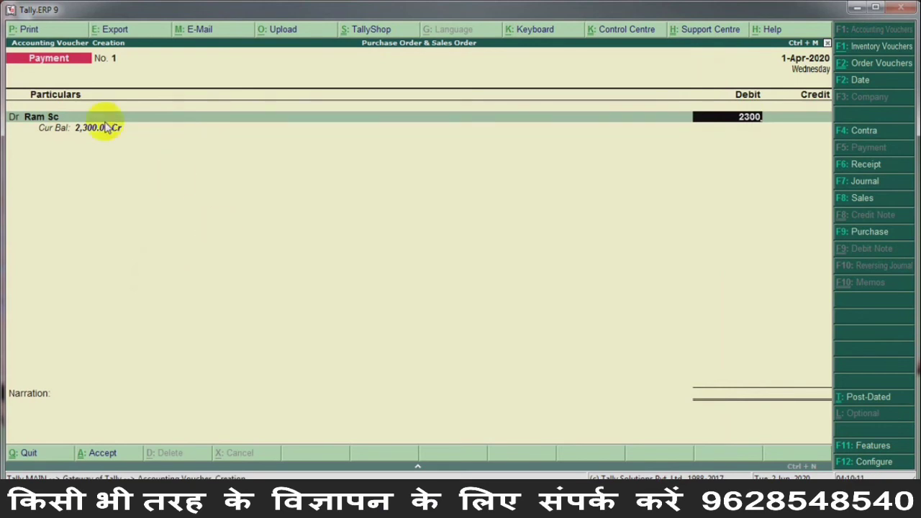
key("Return")
key("Return")
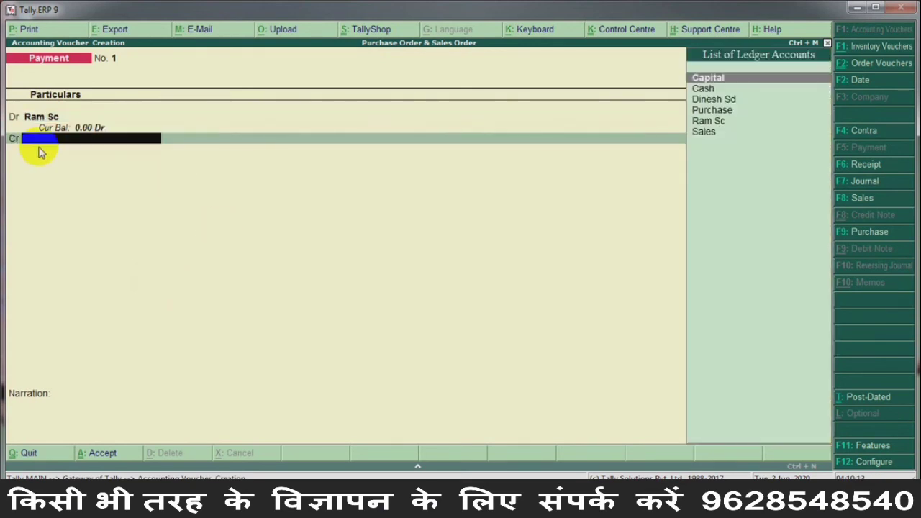
Credit Cash with 2,300.00 and save the Payment voucher without a narration
key("Down")
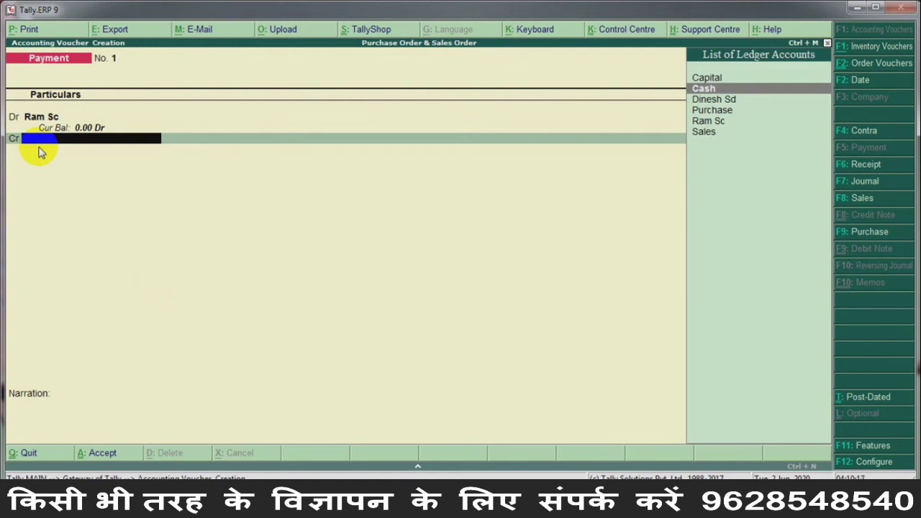
key("Return")
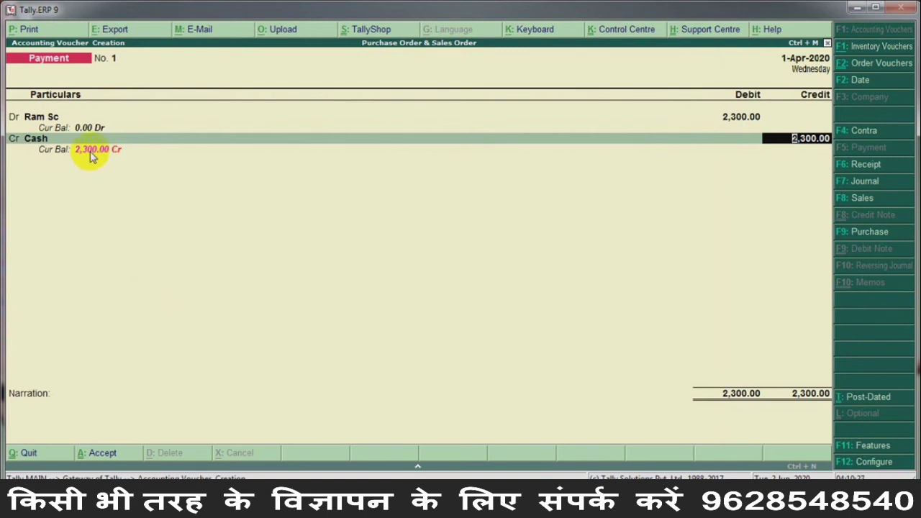
key("Return")
key("Return")
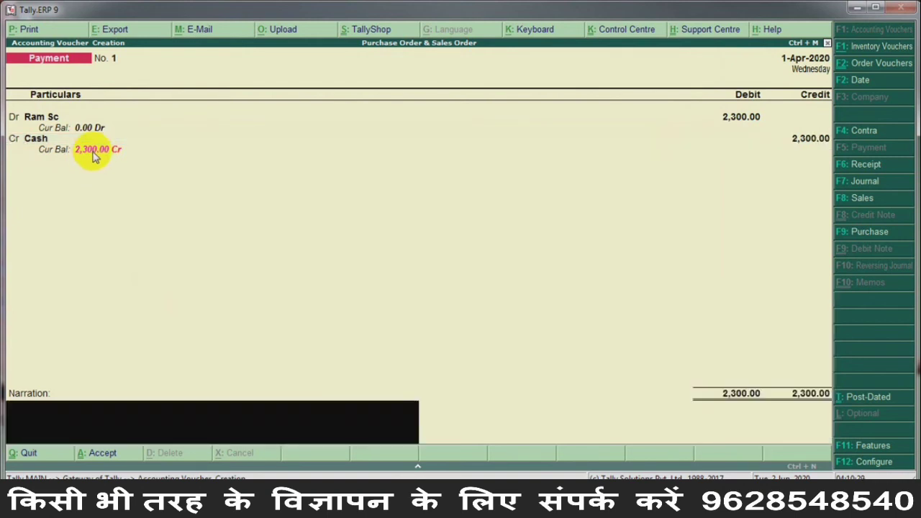
key("Return")
key("Return")
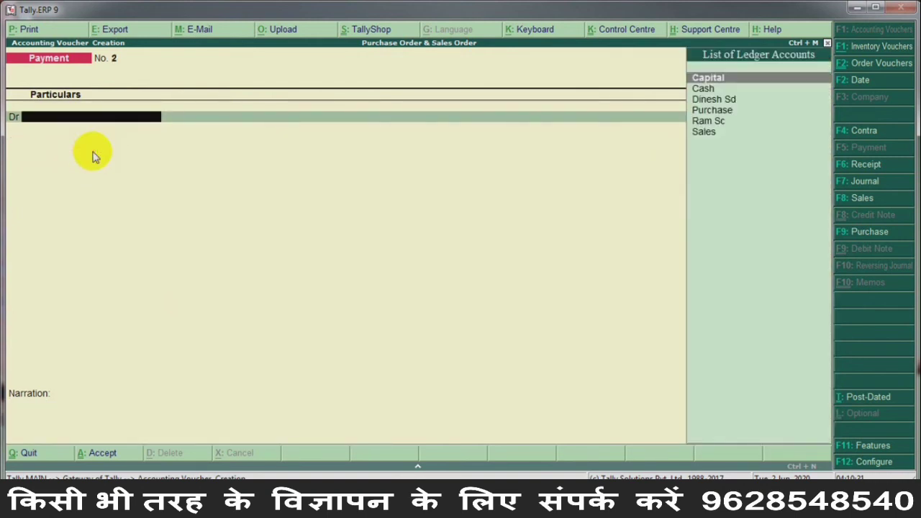
Start a Receipt voucher and credit the customer's ledger with 3,800.00
key("F6")
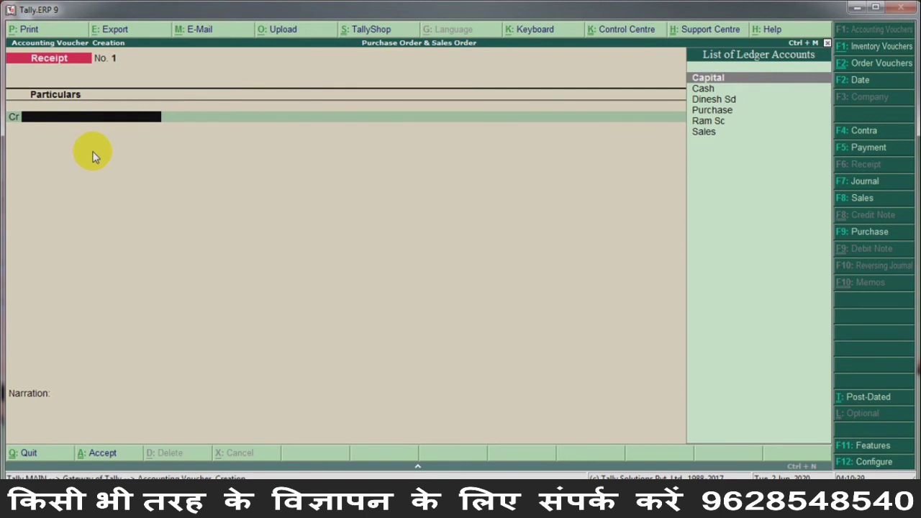
key("Down")
key("Down")
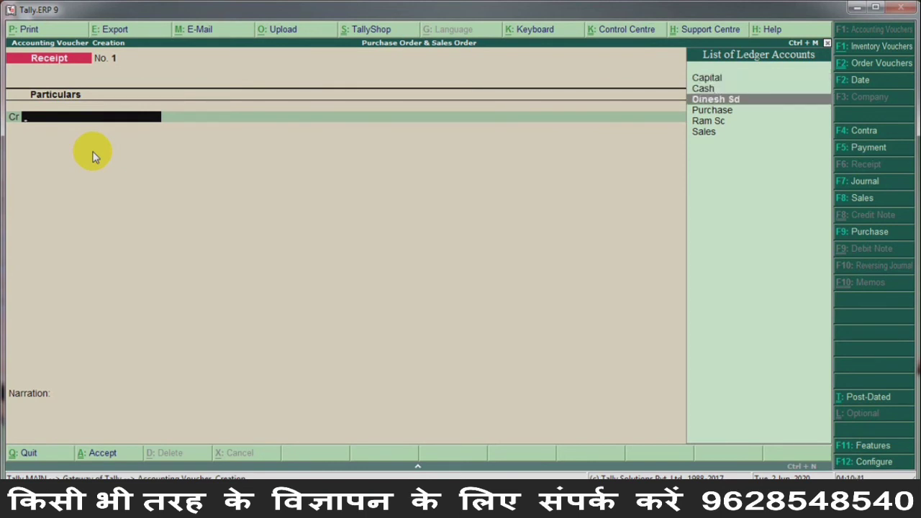
key("Return")
type("3800")
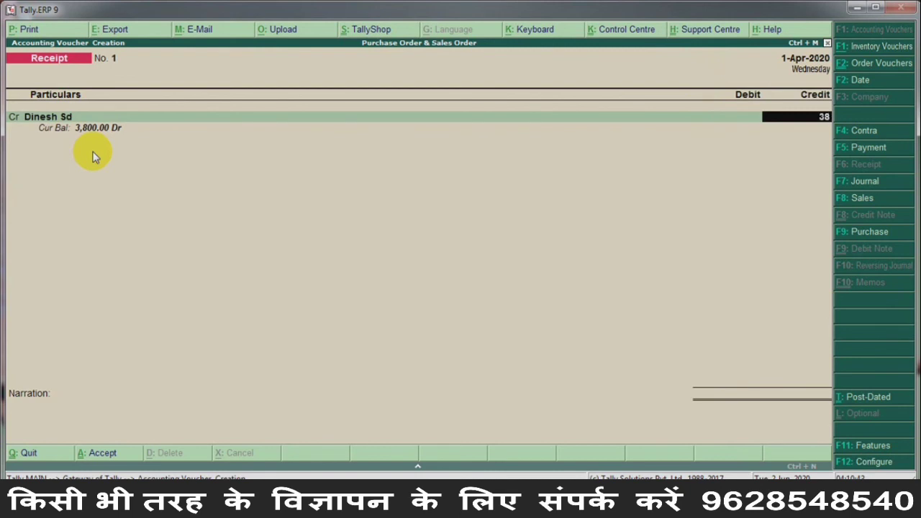
key("Return")
key("Return")
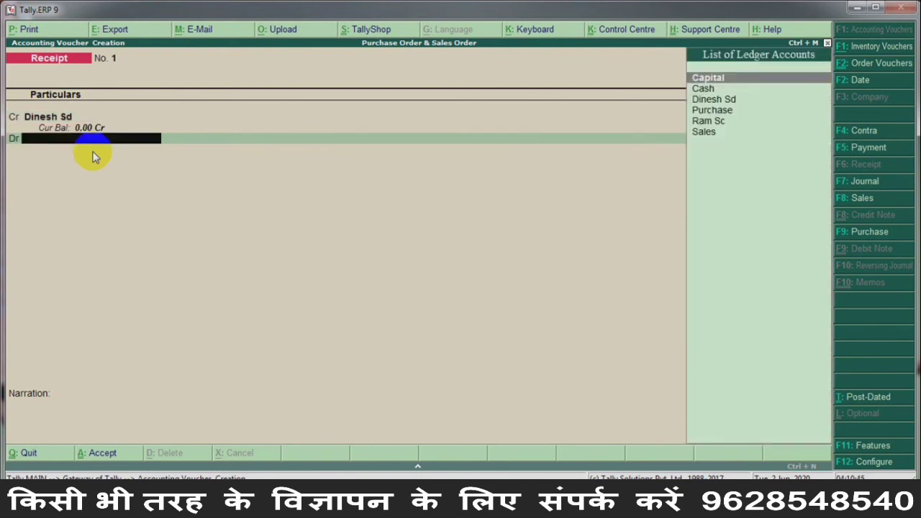
Debit Cash with 3,800.00, save the Receipt voucher without a narration, and return to the Gateway of Tally
key("Down")
key("Return")
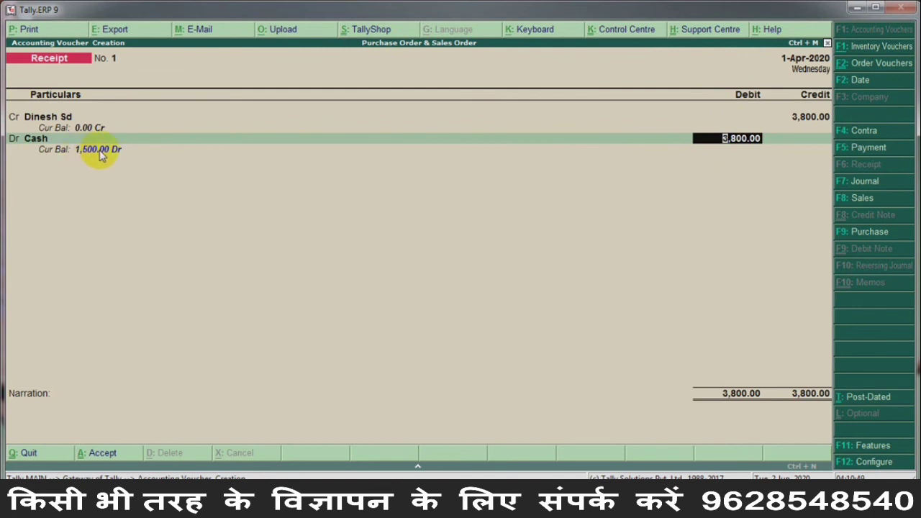
key("Return")
key("Return")
key("Return")
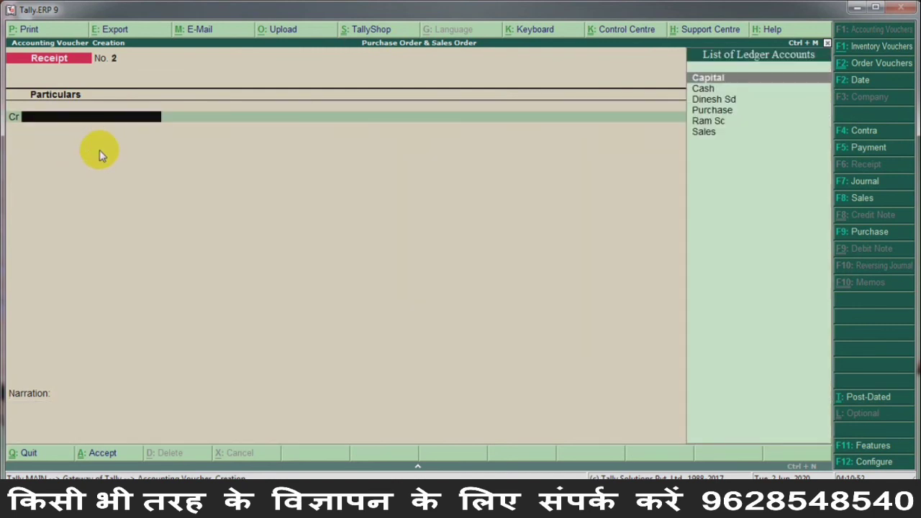
key("Escape")
key("Return")
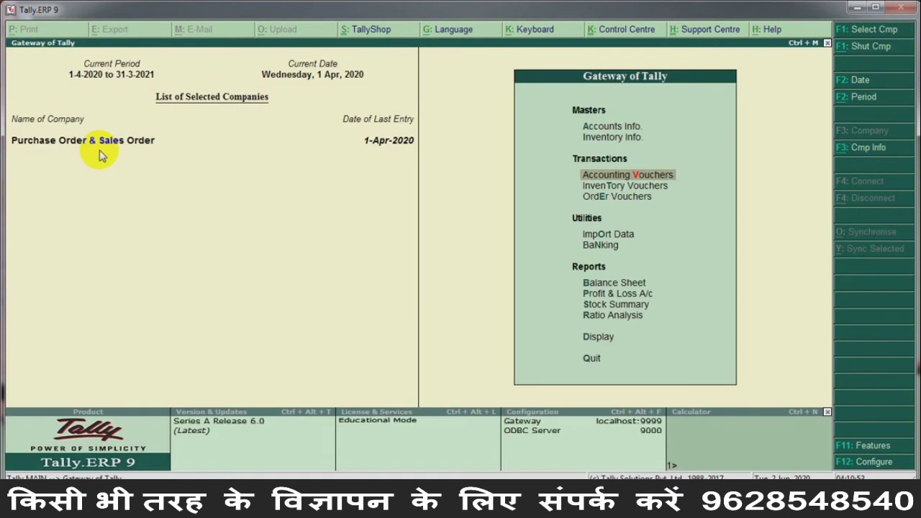